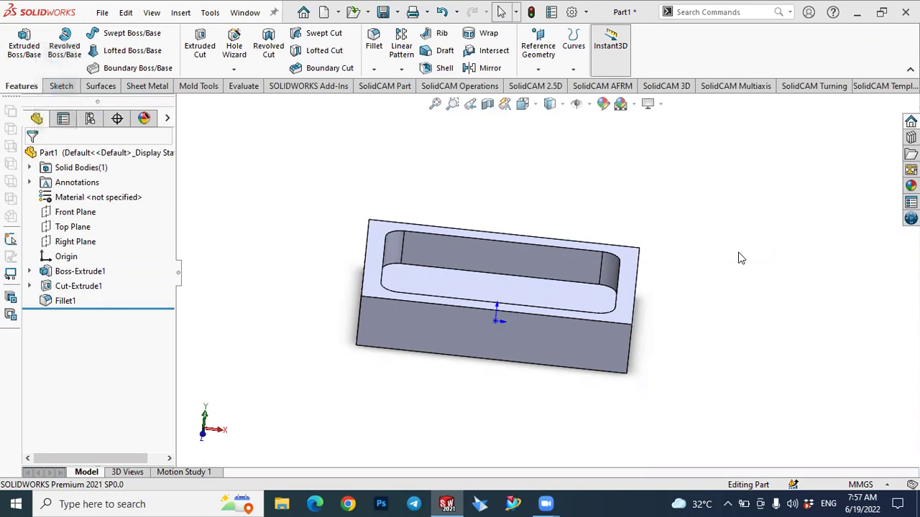
Create a new SolidCAM milling part stored inside the SolidWorks part, with the CAM-Part name qqq_Milling.
{"action": "middle_click_drag", "start_coordinate": [733, 261], "coordinate": [715, 276]}
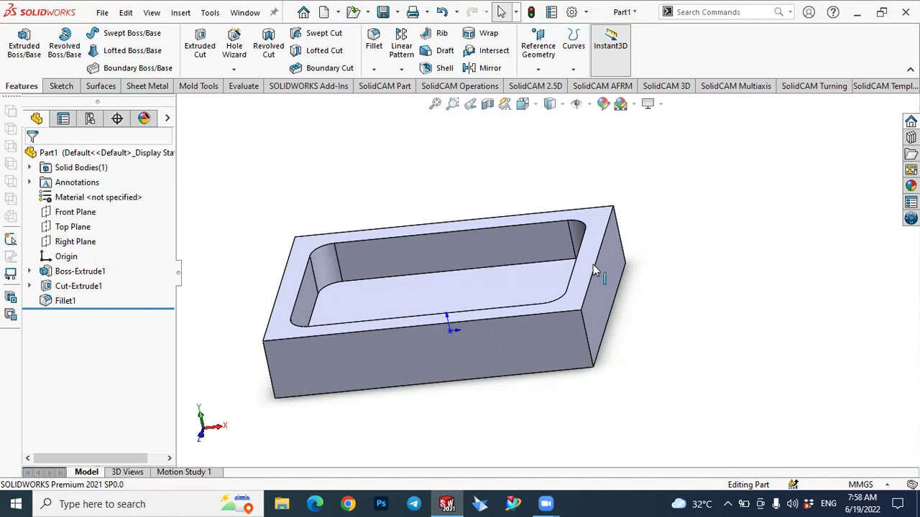
{"action": "mouse_move", "coordinate": [369, 222]}
{"action": "middle_mouse_down"}
{"action": "mouse_move", "coordinate": [386, 197]}
{"action": "mouse_move", "coordinate": [410, 197]}
{"action": "mouse_move", "coordinate": [343, 195]}
{"action": "mouse_move", "coordinate": [361, 210]}
{"action": "middle_mouse_up"}
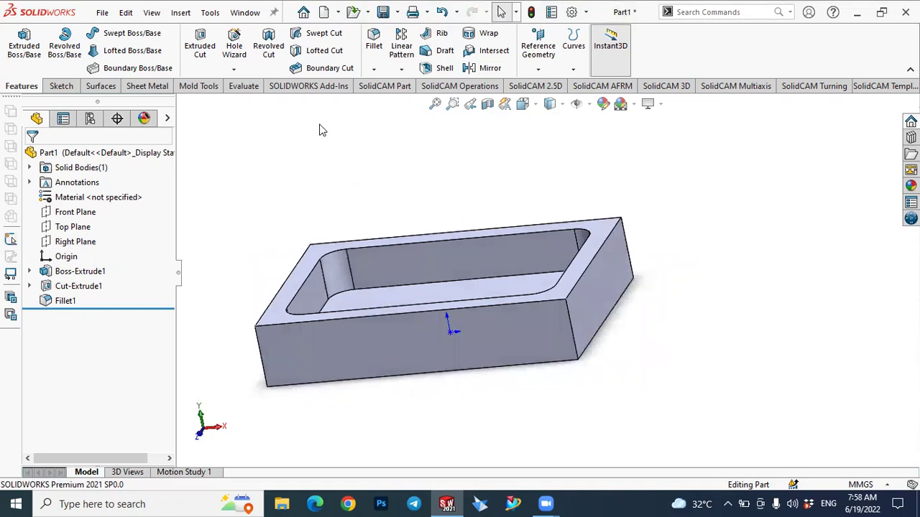
{"action": "left_click", "coordinate": [210, 16]}
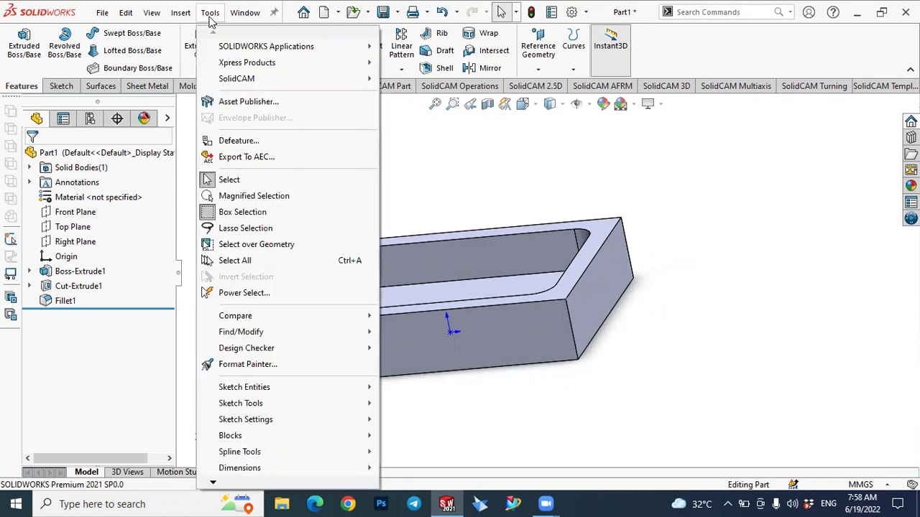
{"action": "mouse_move", "coordinate": [220, 50]}
{"action": "mouse_move", "coordinate": [232, 83]}
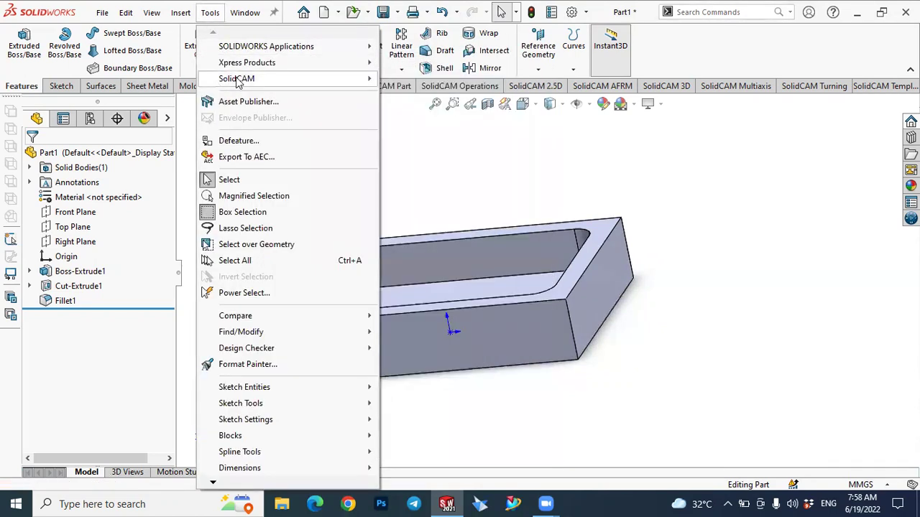
{"action": "mouse_move", "coordinate": [404, 84]}
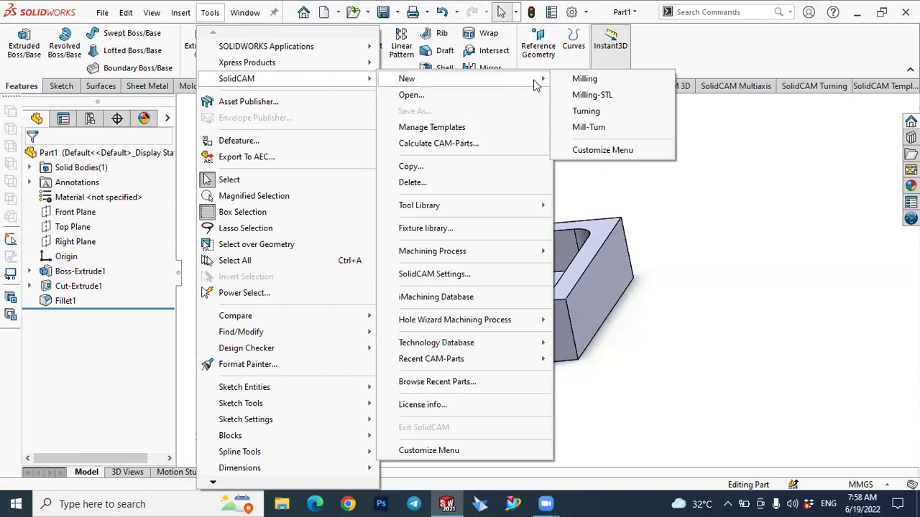
{"action": "left_click", "coordinate": [586, 85]}
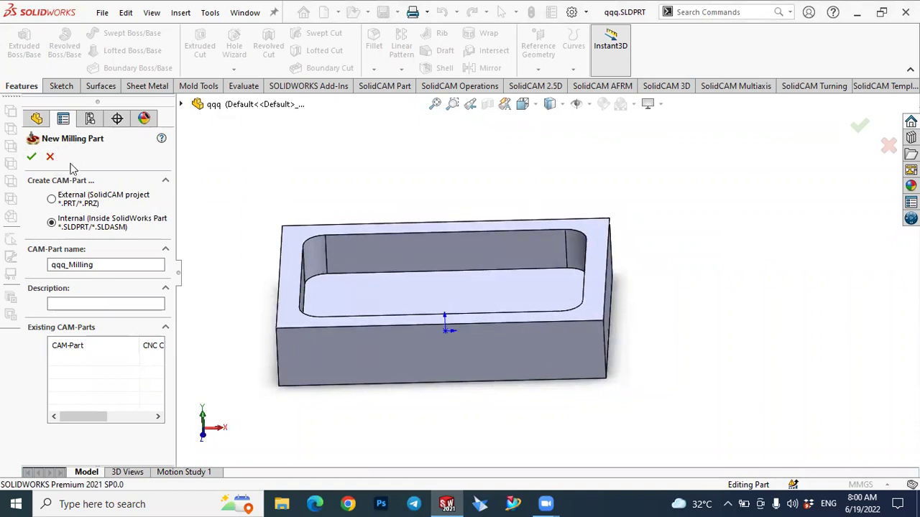
{"action": "left_click", "coordinate": [30, 158]}
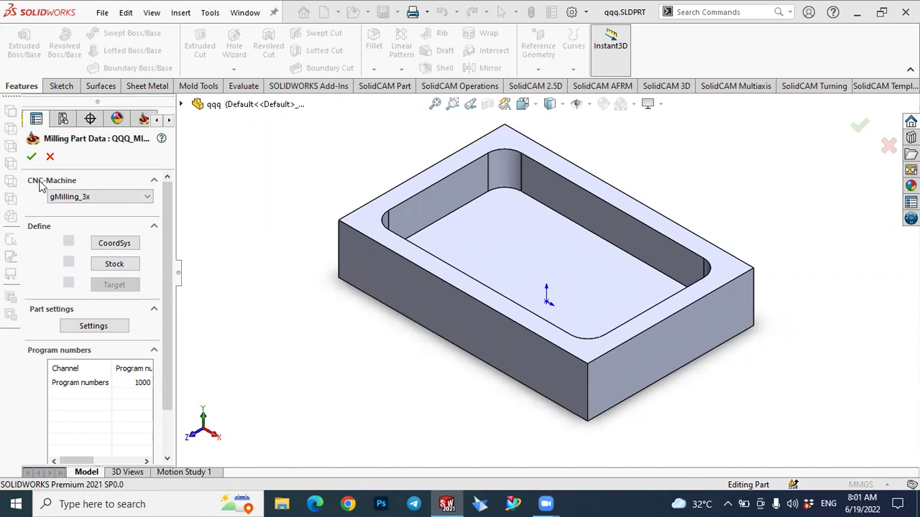
Set the milling part's CNC machine to AWEA1000-FANUC.
{"action": "left_click", "coordinate": [65, 197]}
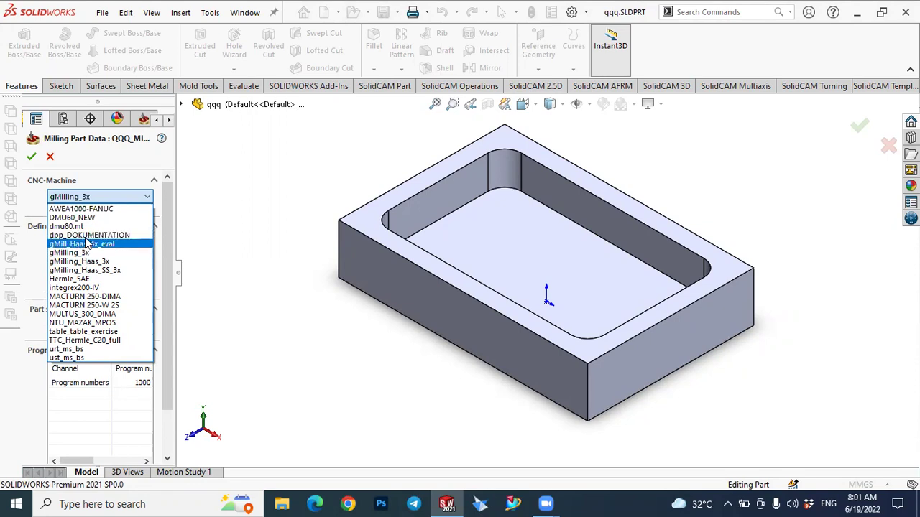
{"action": "left_click", "coordinate": [96, 210]}
{"action": "key", "text": "Return"}
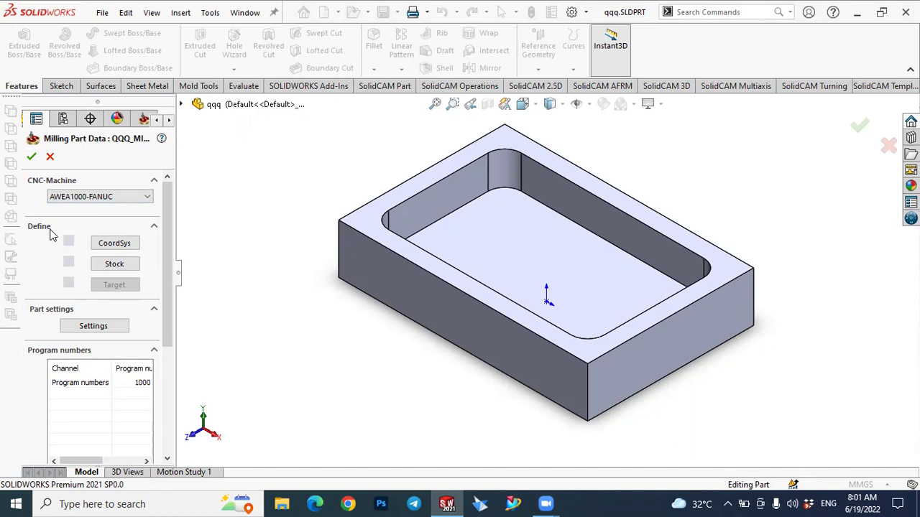
Define machine coordinate system 1 from the block's top face, with its origin at the top corner of the model box, and accept its level data.
{"action": "left_click", "coordinate": [112, 246]}
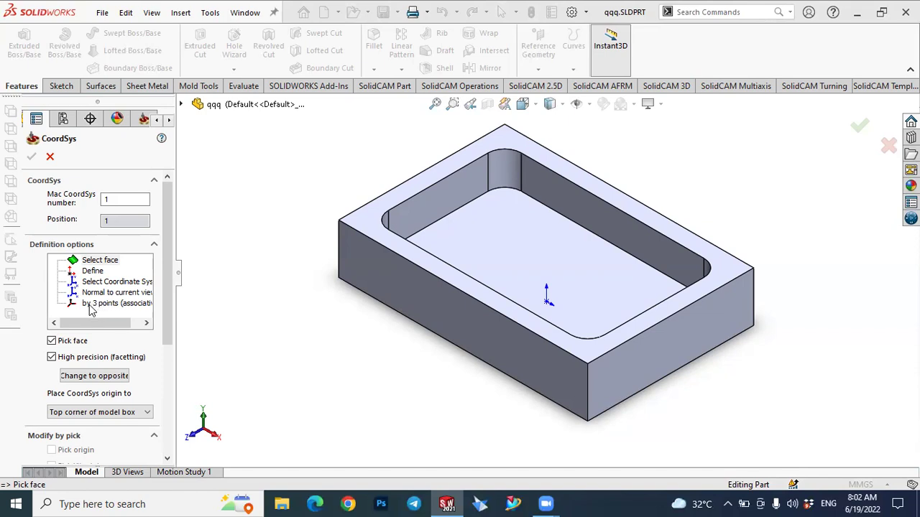
{"action": "left_click", "coordinate": [94, 261]}
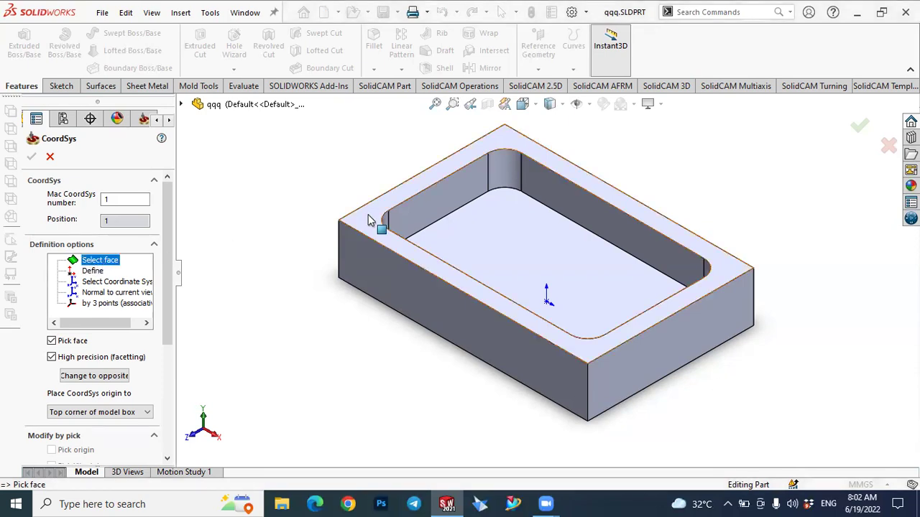
{"action": "scroll", "coordinate": [385, 242], "scroll_direction": "down", "scroll_amount": 3}
{"action": "left_click", "coordinate": [384, 244]}
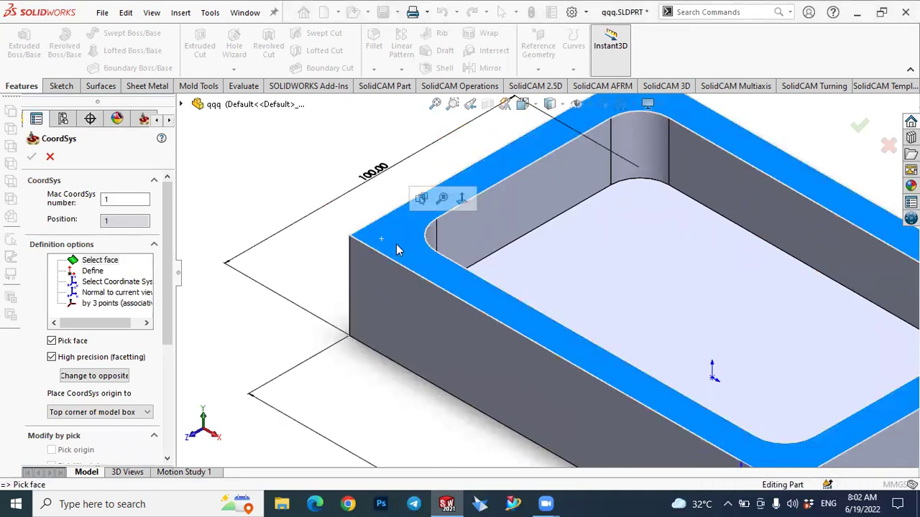
{"action": "scroll", "coordinate": [370, 243], "scroll_direction": "down", "scroll_amount": 4}
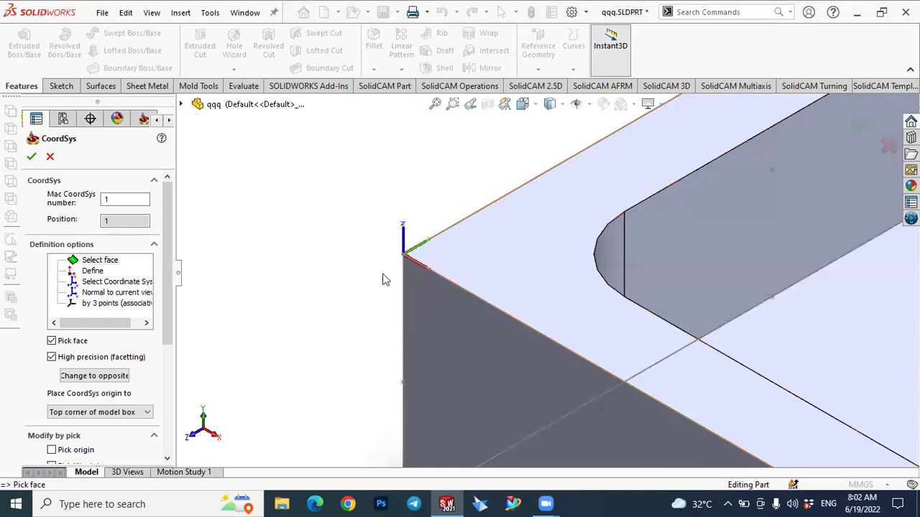
{"action": "scroll", "coordinate": [383, 278], "scroll_direction": "up", "scroll_amount": 3}
{"action": "scroll", "coordinate": [331, 269], "scroll_direction": "up", "scroll_amount": 2}
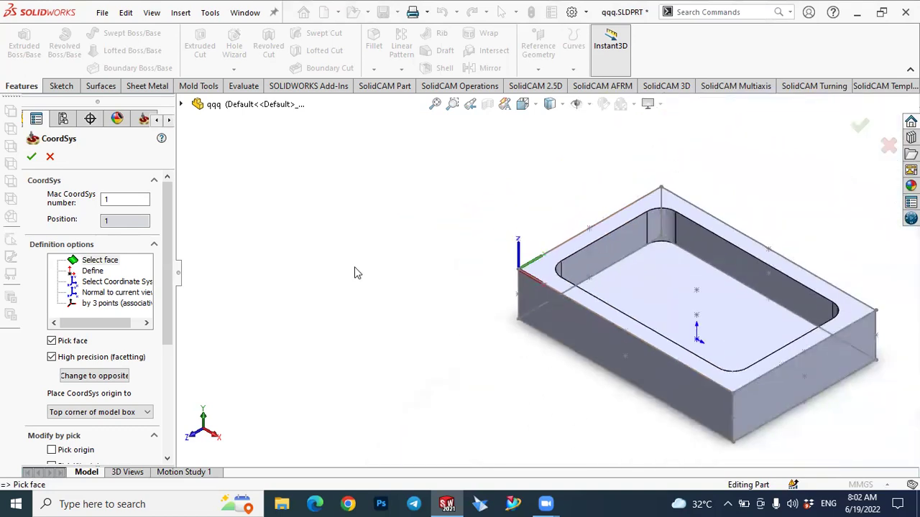
{"action": "scroll", "coordinate": [552, 283], "scroll_direction": "down", "scroll_amount": 3}
{"action": "scroll", "coordinate": [421, 316], "scroll_direction": "up", "scroll_amount": 3}
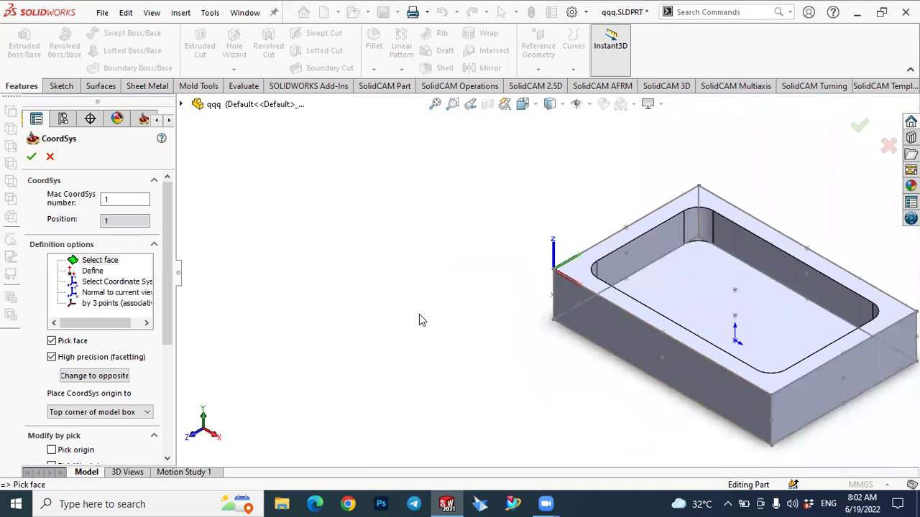
{"action": "scroll", "coordinate": [322, 234], "scroll_direction": "down", "scroll_amount": 4}
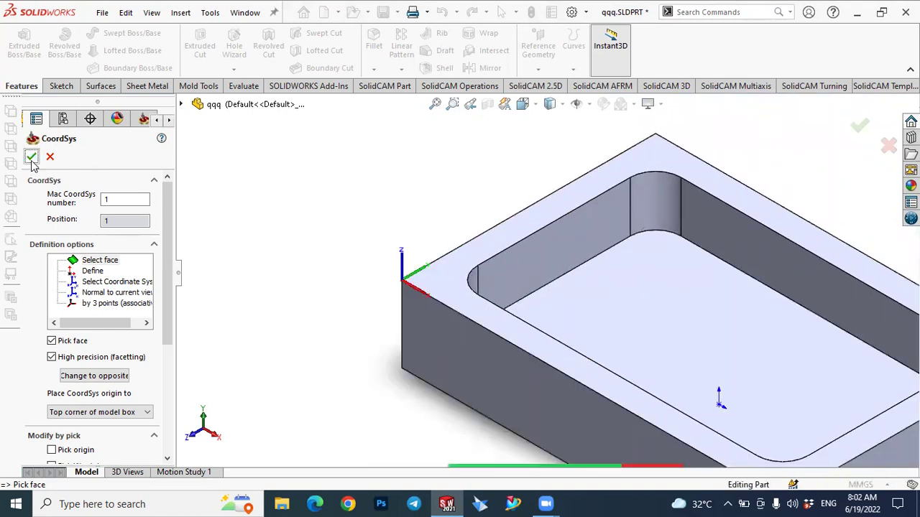
{"action": "left_click", "coordinate": [31, 158]}
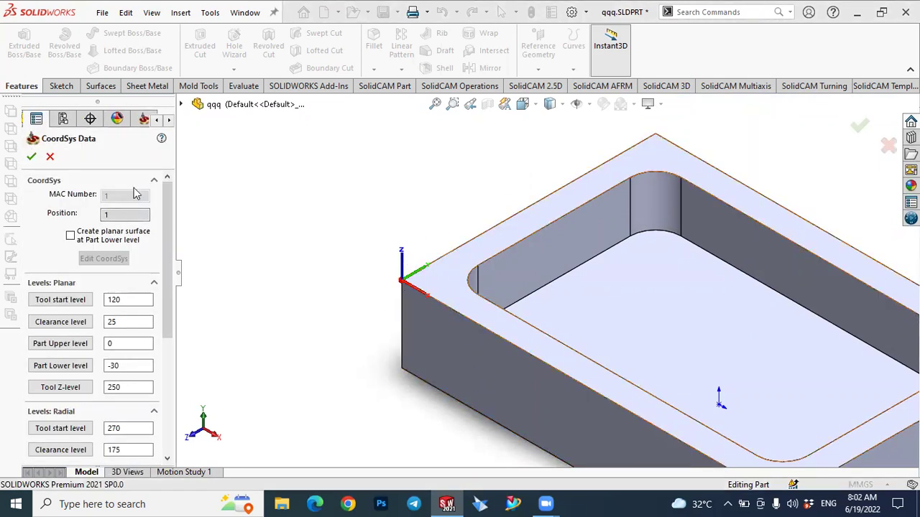
{"action": "left_click", "coordinate": [33, 159]}
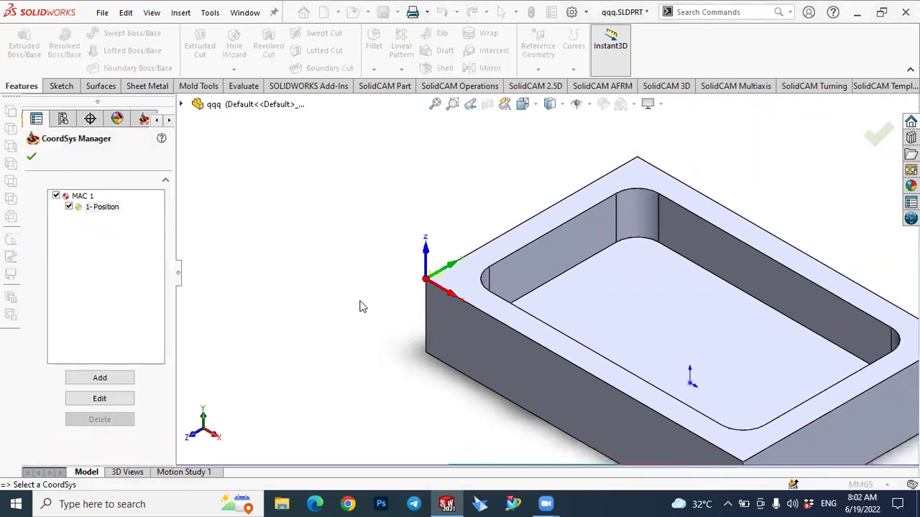
{"action": "left_click", "coordinate": [32, 157]}
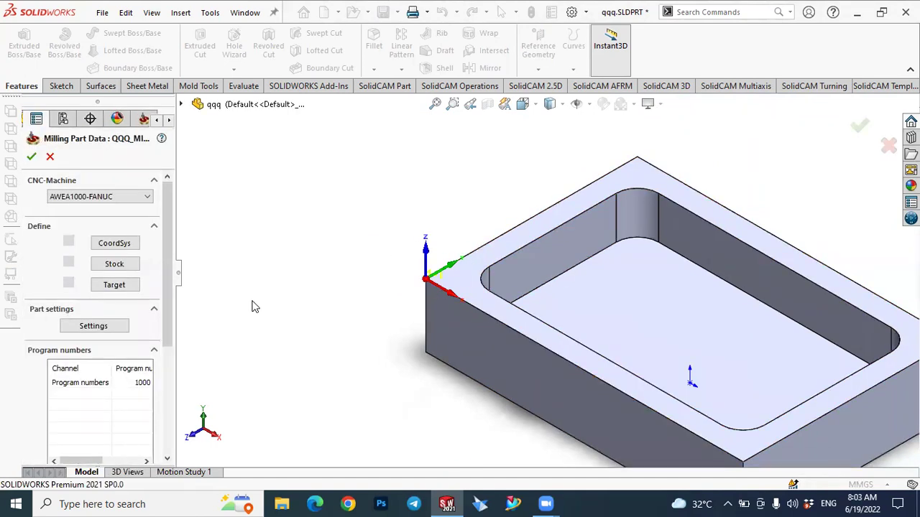
Define the stock as a box relative to the model, using the pocketed block's solid body.
{"action": "left_click", "coordinate": [115, 265]}
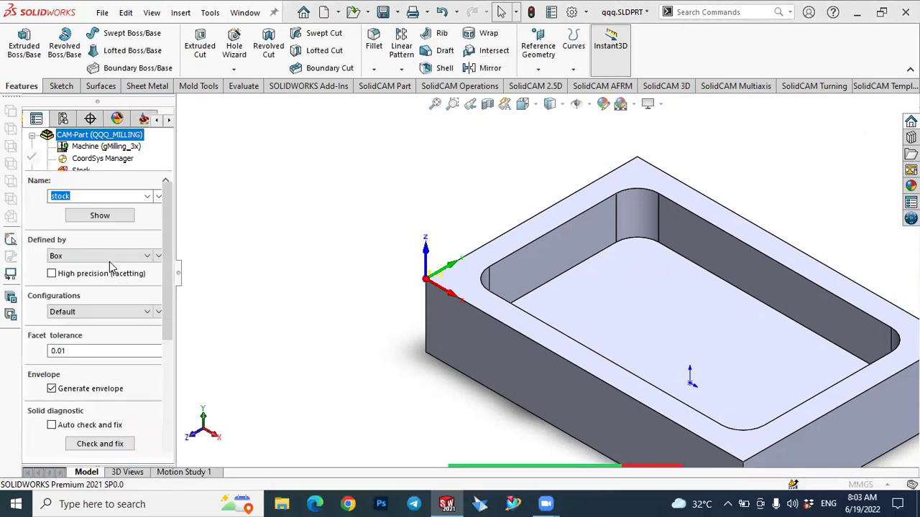
{"action": "left_click", "coordinate": [66, 257]}
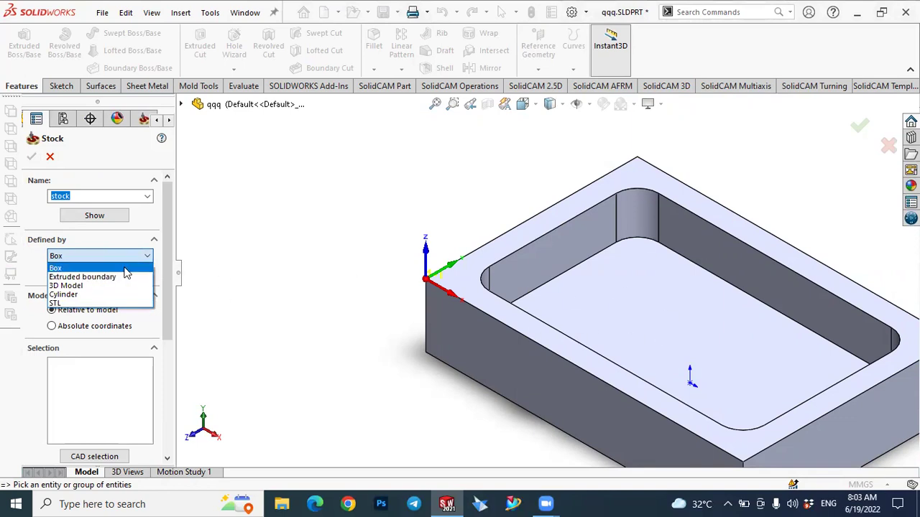
{"action": "left_click", "coordinate": [61, 269]}
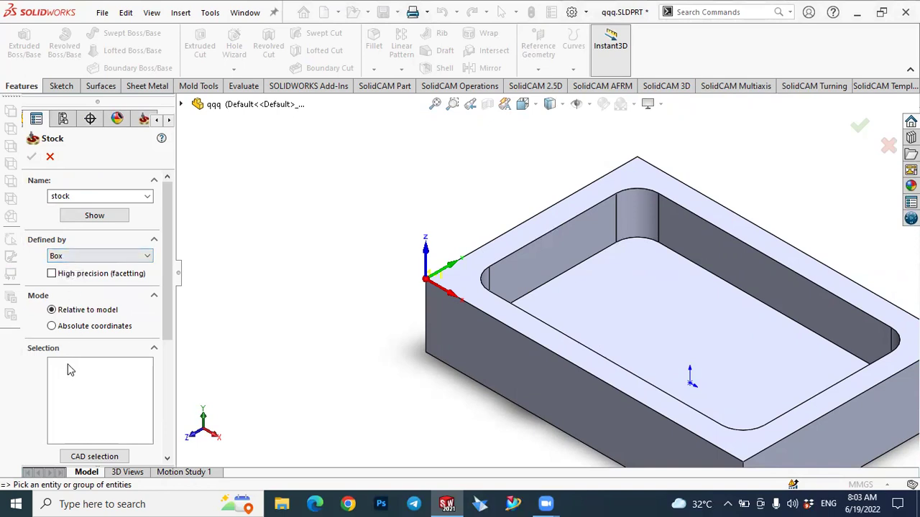
{"action": "left_click", "coordinate": [460, 287]}
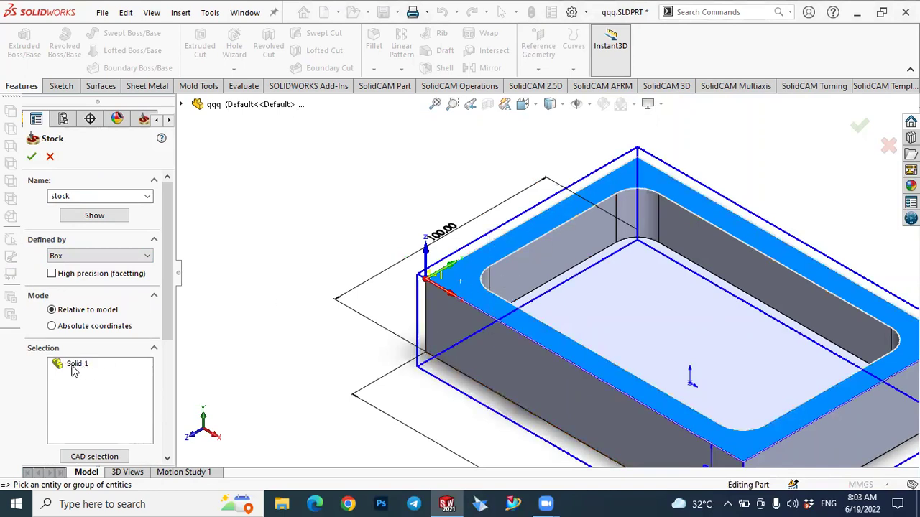
Examine the stock box around the block in angled and front views, along with its X, Y and Z expansion values.
{"action": "key", "text": "f"}
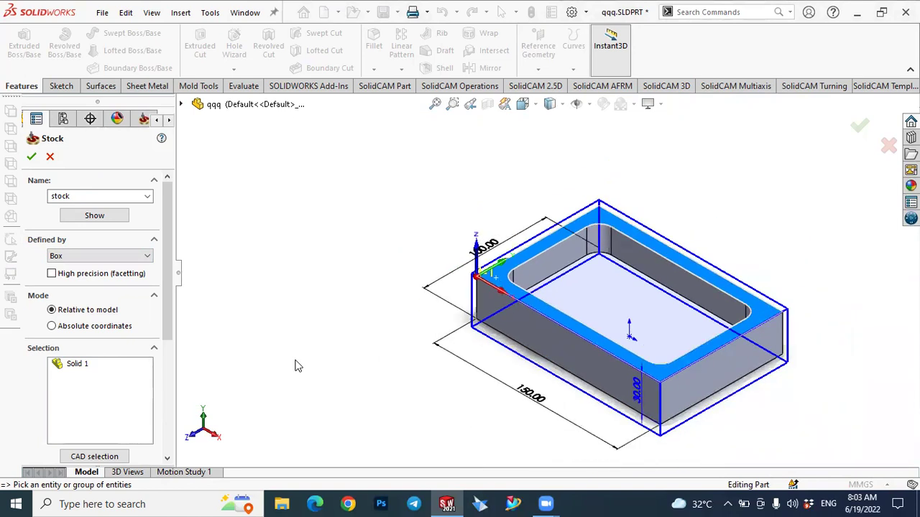
{"action": "middle_click_drag", "start_coordinate": [714, 207], "coordinate": [733, 161]}
{"action": "scroll", "coordinate": [539, 302], "scroll_direction": "down", "scroll_amount": 5}
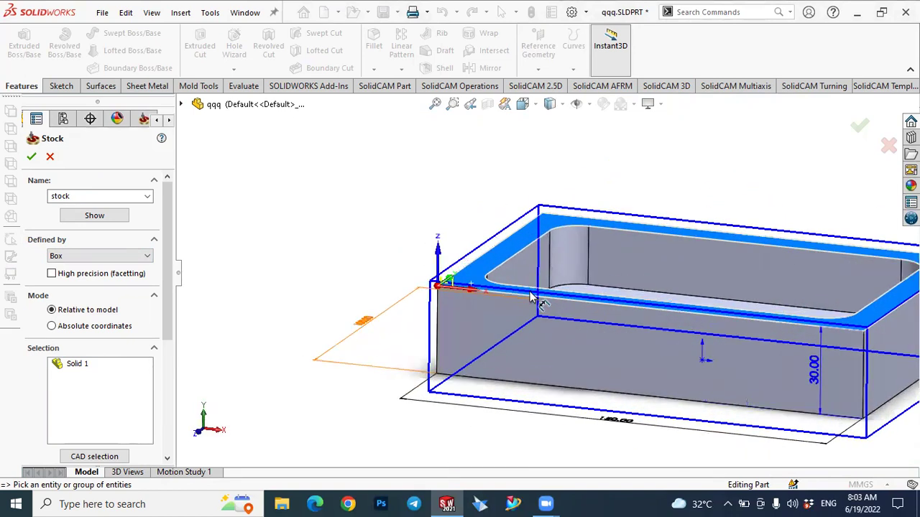
{"action": "scroll", "coordinate": [524, 278], "scroll_direction": "up", "scroll_amount": 5}
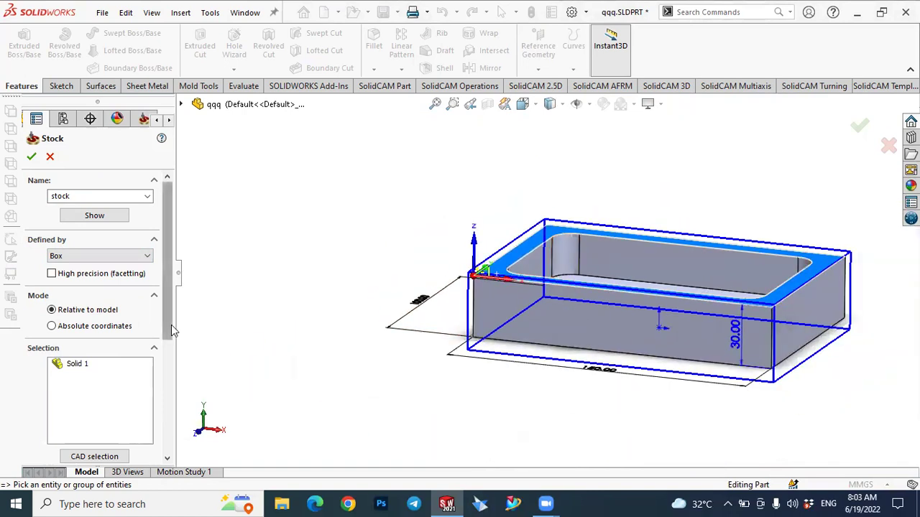
{"action": "left_click_drag", "start_coordinate": [171, 325], "coordinate": [171, 410]}
{"action": "scroll", "coordinate": [171, 409], "scroll_direction": "down", "scroll_amount": 3}
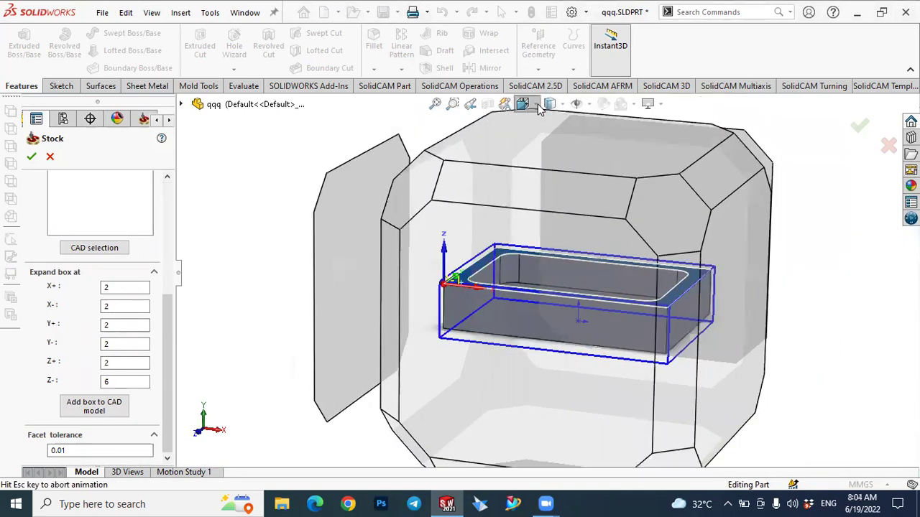
{"action": "left_click", "coordinate": [537, 107]}
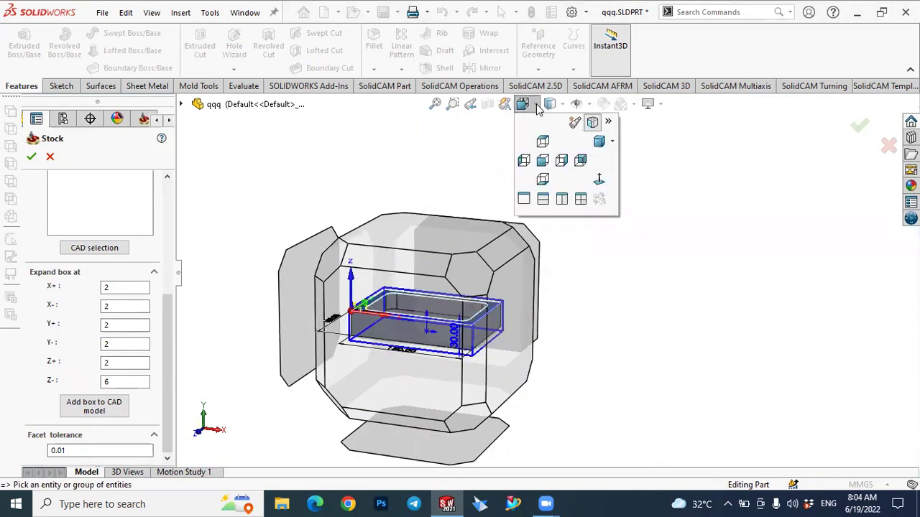
{"action": "left_click", "coordinate": [547, 161]}
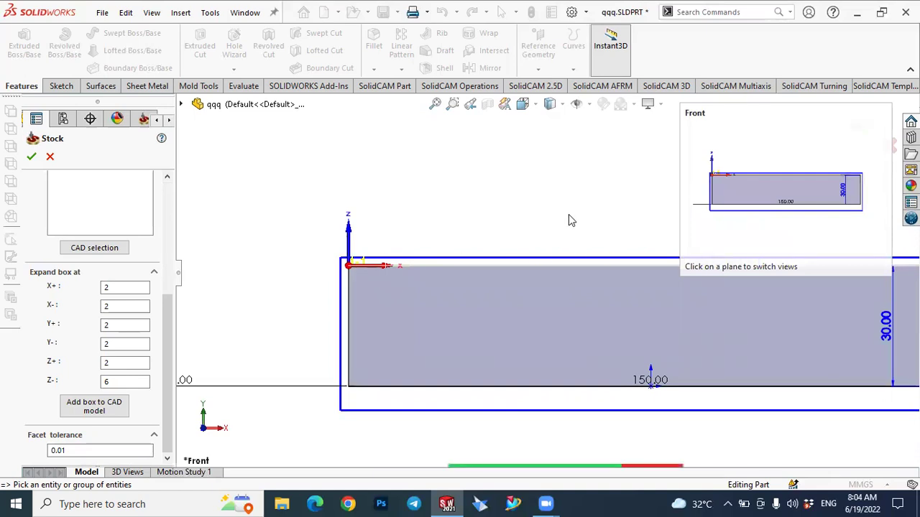
{"action": "key", "text": "f"}
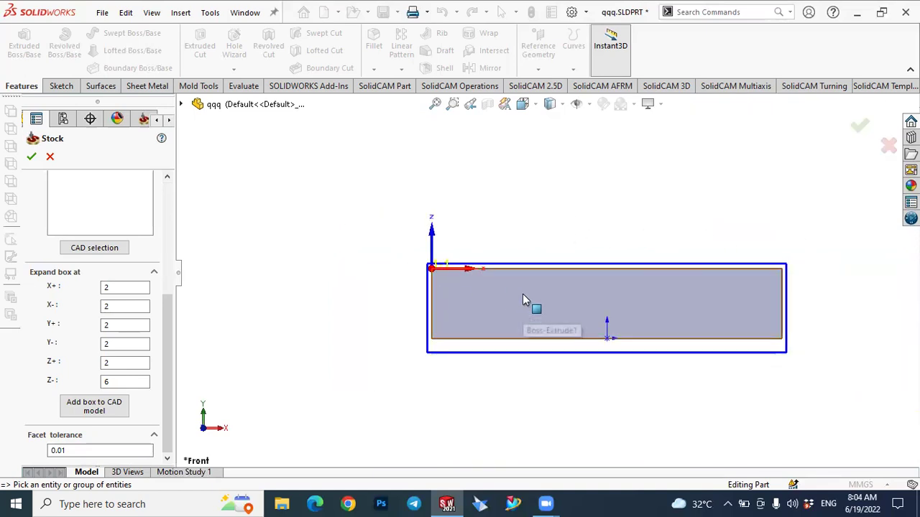
{"action": "scroll", "coordinate": [486, 273], "scroll_direction": "down", "scroll_amount": 4}
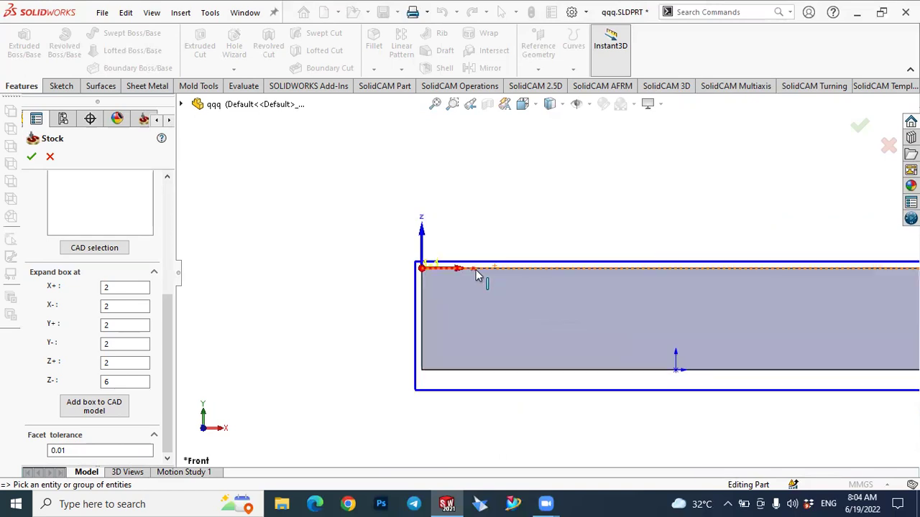
{"action": "scroll", "coordinate": [451, 280], "scroll_direction": "up", "scroll_amount": 2}
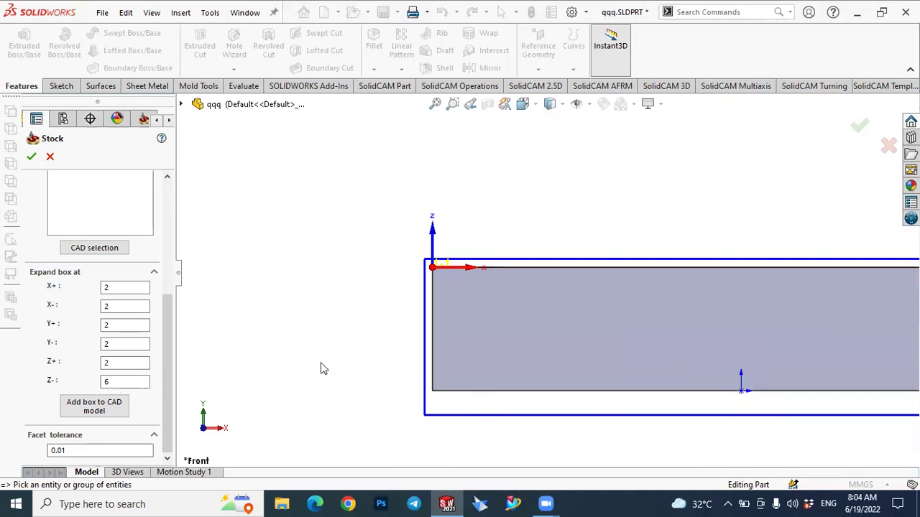
{"action": "key", "text": "f"}
{"action": "mouse_move", "coordinate": [665, 205]}
{"action": "middle_mouse_down"}
{"action": "mouse_move", "coordinate": [581, 211]}
{"action": "mouse_move", "coordinate": [654, 219]}
{"action": "middle_mouse_up"}
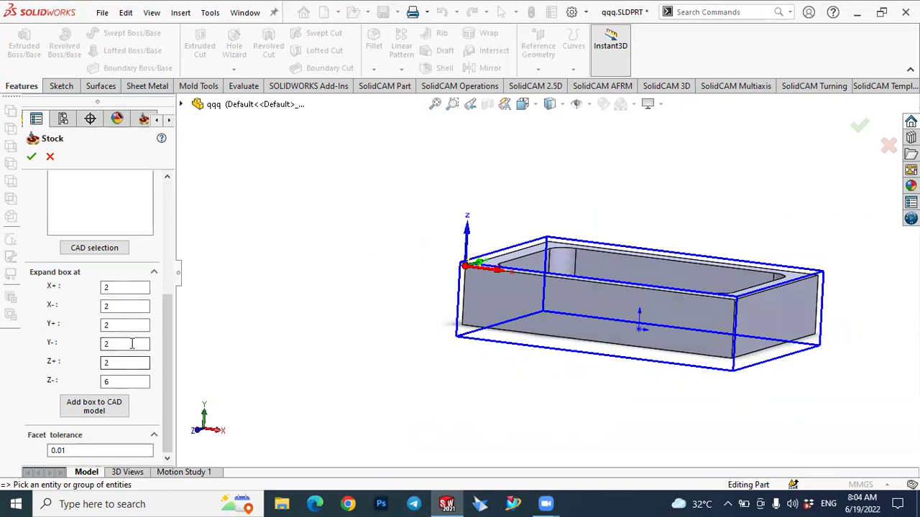
{"action": "left_click", "coordinate": [108, 289]}
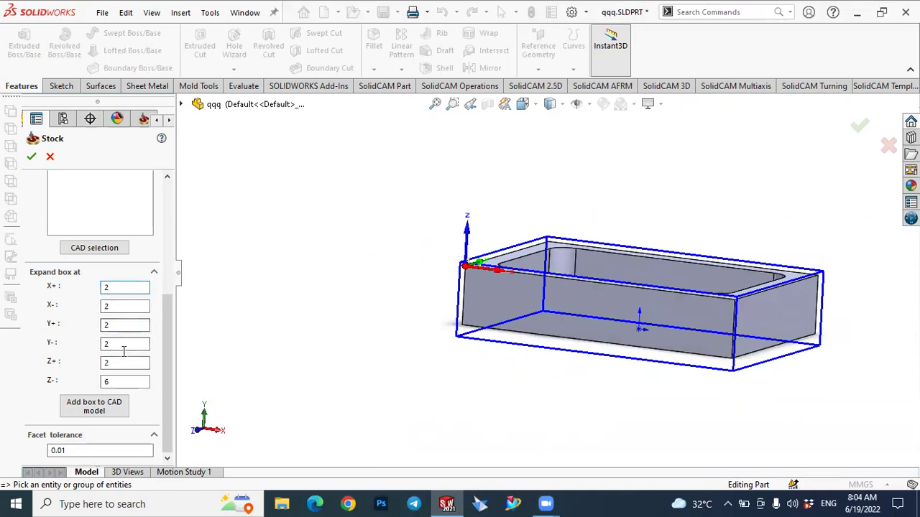
{"action": "scroll", "coordinate": [601, 219], "scroll_direction": "down", "scroll_amount": 1}
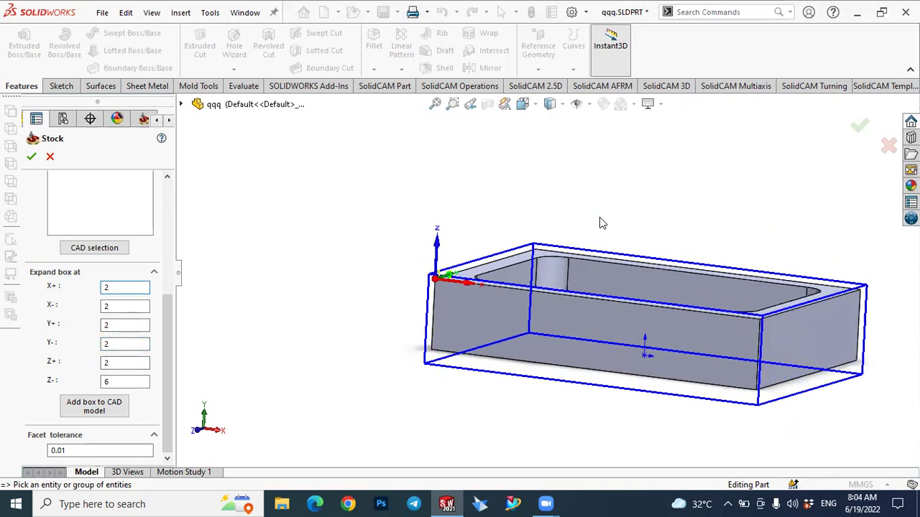
Set the stock box expansion to 0 at X+, X-, Y+, Y- and Z-, keeping 2 at Z+.
{"action": "scroll", "coordinate": [599, 217], "scroll_direction": "down", "scroll_amount": 1}
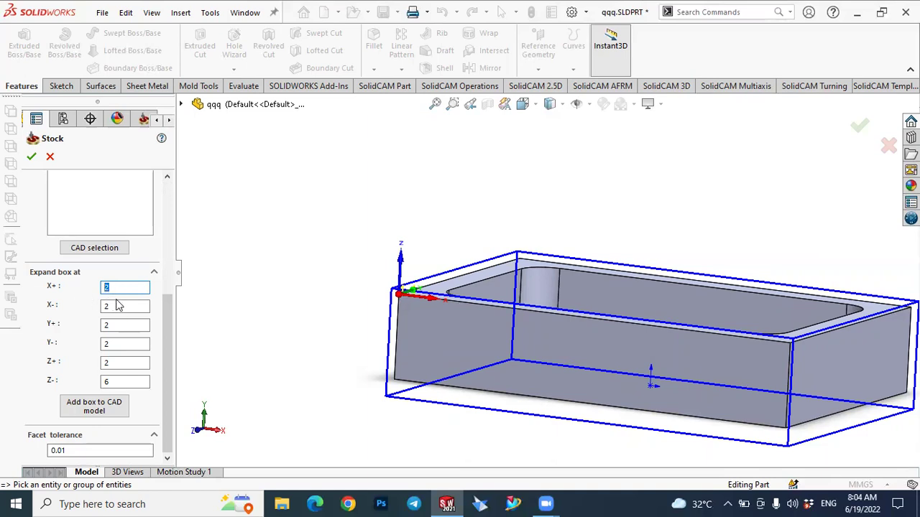
{"action": "left_click", "coordinate": [112, 346]}
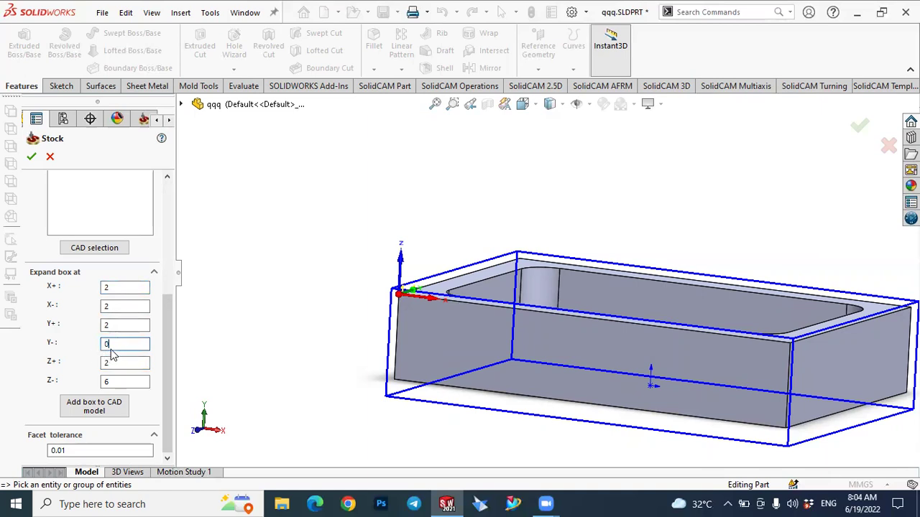
{"action": "left_click", "coordinate": [111, 327]}
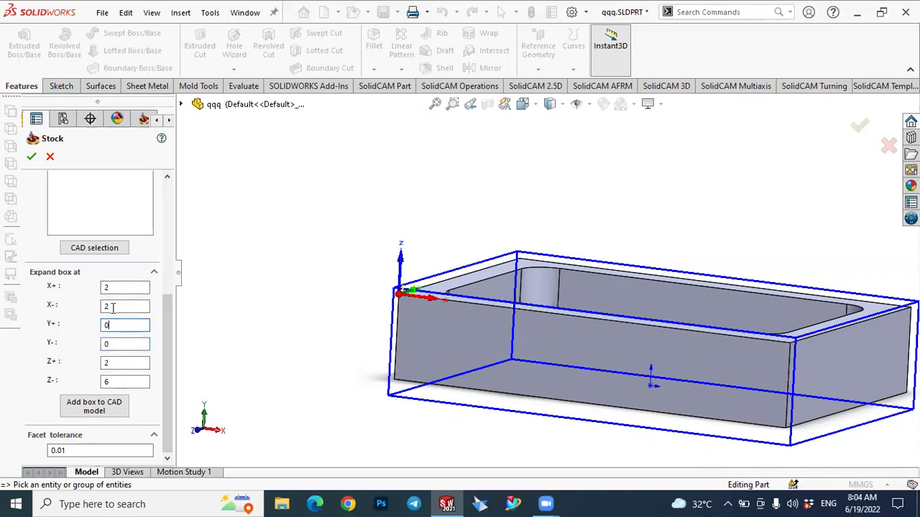
{"action": "left_click", "coordinate": [113, 308]}
{"action": "type", "text": "20"}
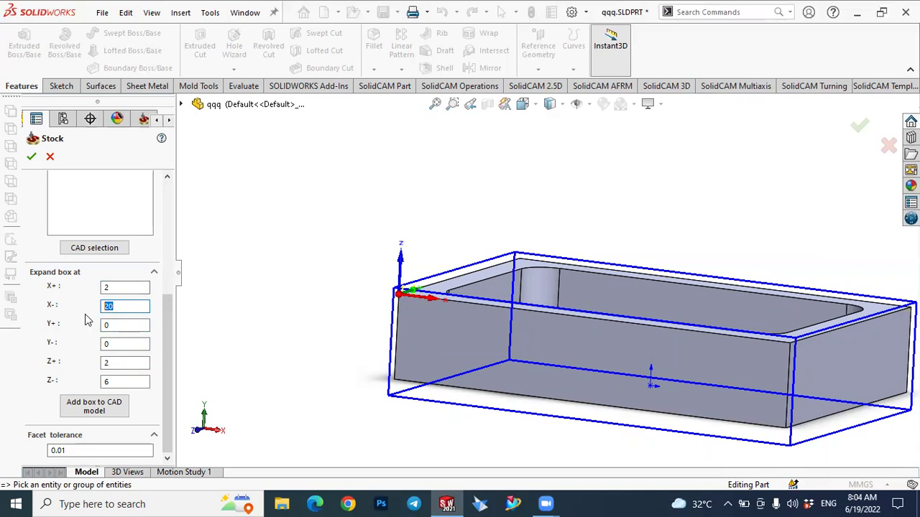
{"action": "left_click", "coordinate": [108, 288]}
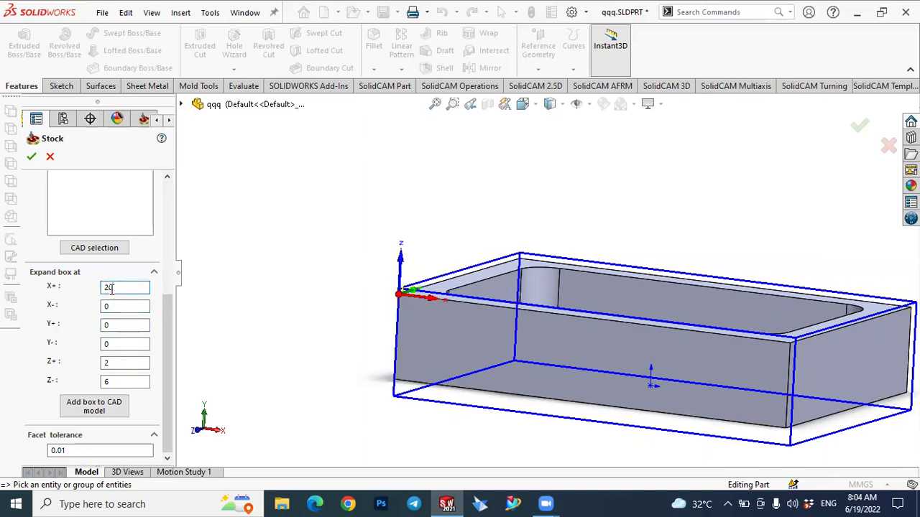
{"action": "type", "text": "0"}
{"action": "left_click", "coordinate": [114, 364]}
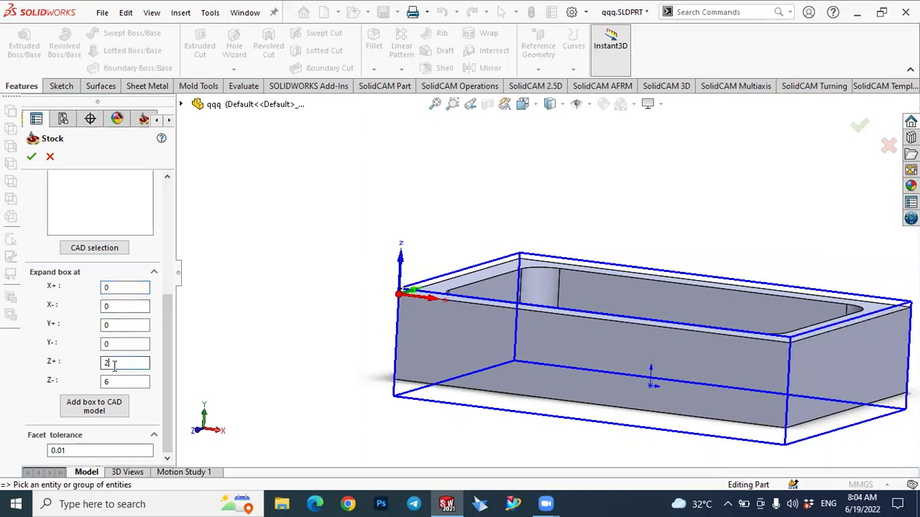
{"action": "left_click", "coordinate": [117, 380]}
{"action": "type", "text": "0"}
{"action": "left_click", "coordinate": [131, 361]}
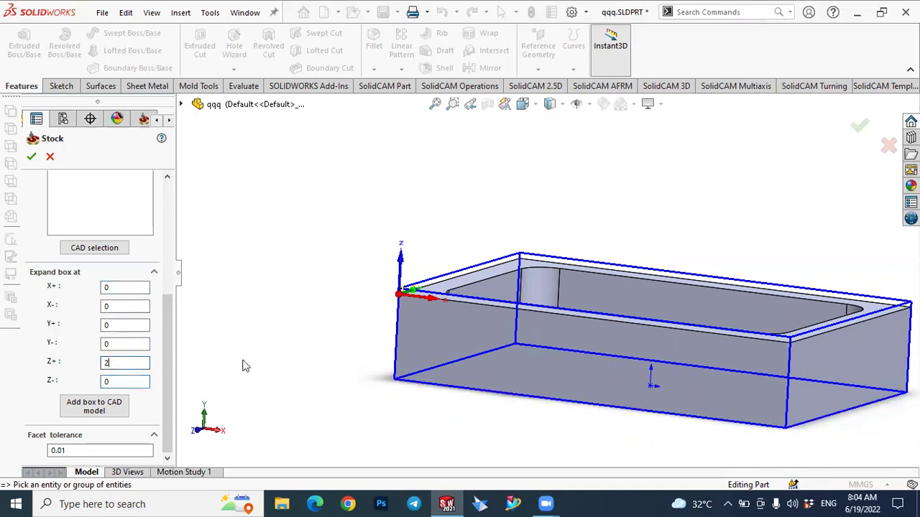
Examine the stock box's allowance above the block's top face near the coordinate system origin.
{"action": "middle_click_drag", "start_coordinate": [386, 249], "coordinate": [406, 230]}
{"action": "scroll", "coordinate": [468, 291], "scroll_direction": "down", "scroll_amount": 5}
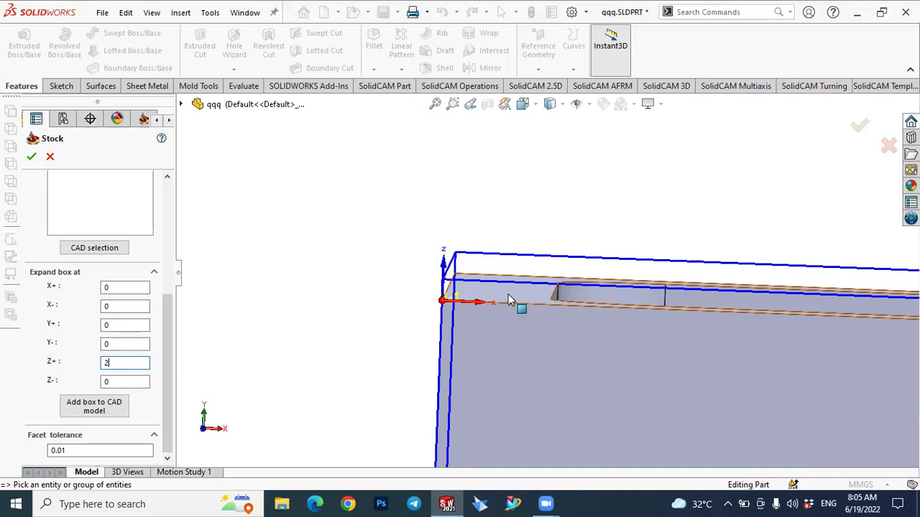
{"action": "scroll", "coordinate": [495, 299], "scroll_direction": "up", "scroll_amount": 5}
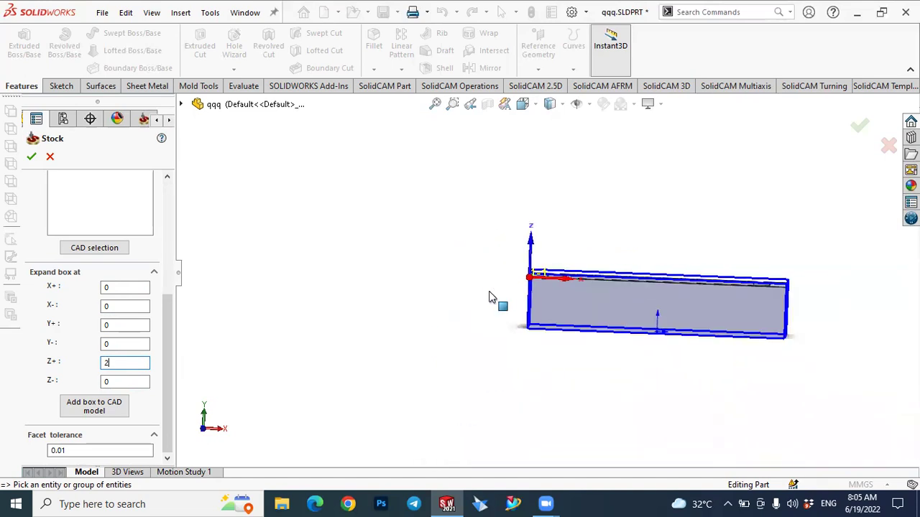
{"action": "scroll", "coordinate": [802, 274], "scroll_direction": "down", "scroll_amount": 3}
{"action": "scroll", "coordinate": [697, 323], "scroll_direction": "up", "scroll_amount": 3}
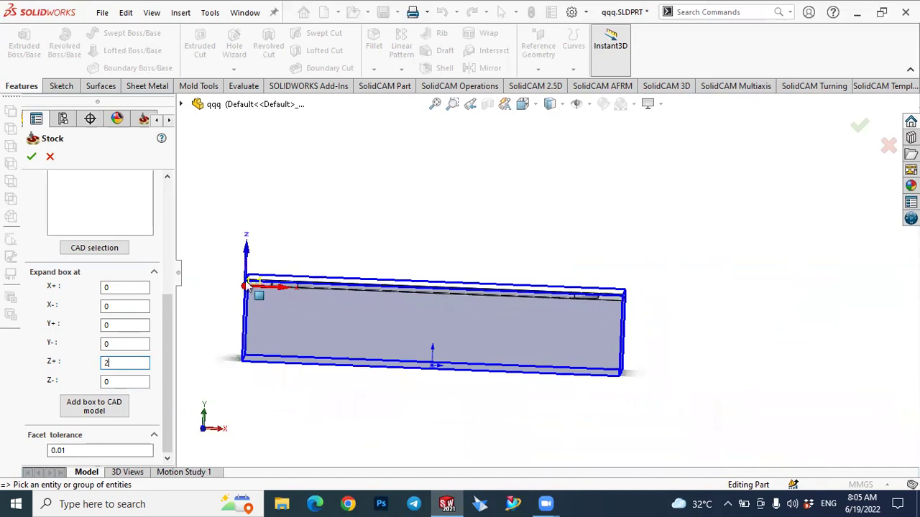
{"action": "scroll", "coordinate": [188, 285], "scroll_direction": "down", "scroll_amount": 2}
{"action": "scroll", "coordinate": [189, 285], "scroll_direction": "down", "scroll_amount": 3}
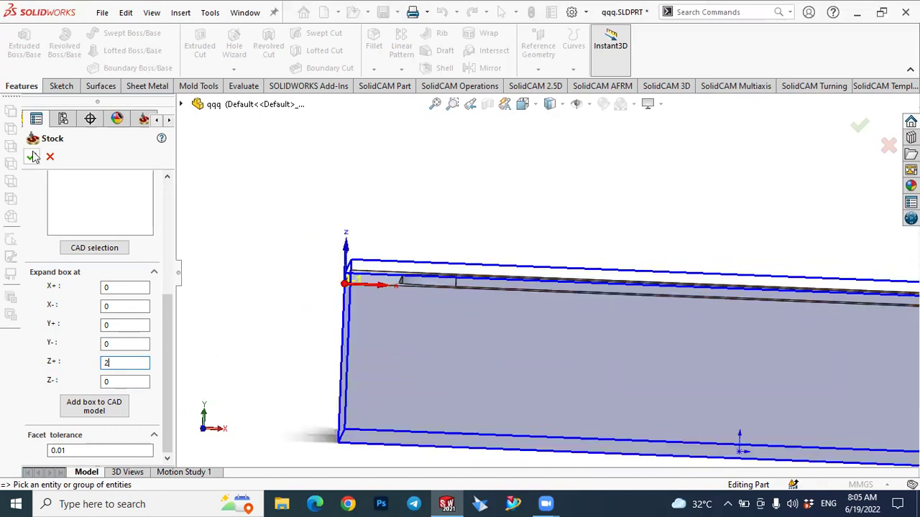
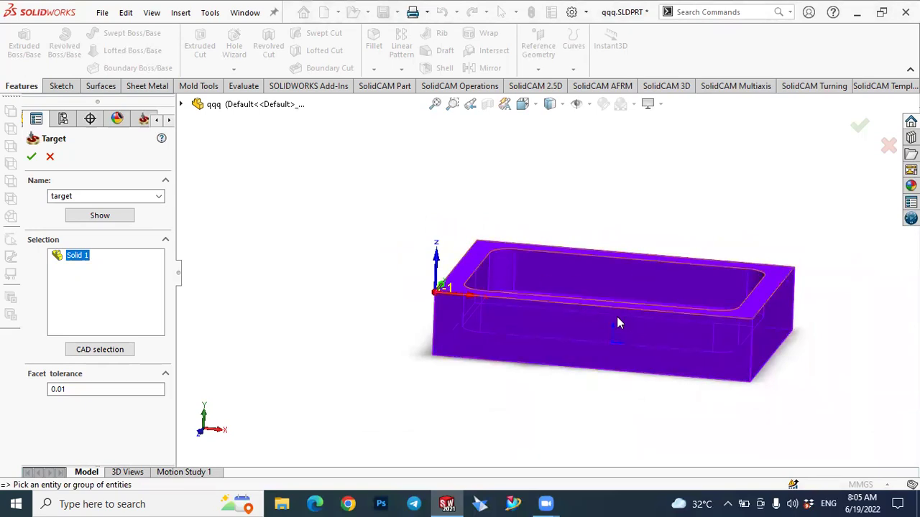
Accept the block's solid body as the target model and finish the milling part data.
{"action": "middle_click_drag", "start_coordinate": [387, 264], "coordinate": [374, 281]}
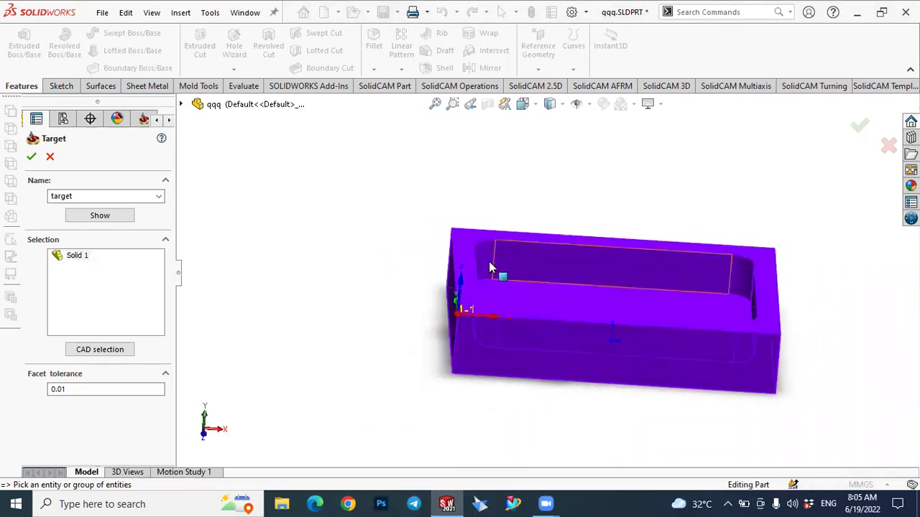
{"action": "left_click", "coordinate": [32, 157]}
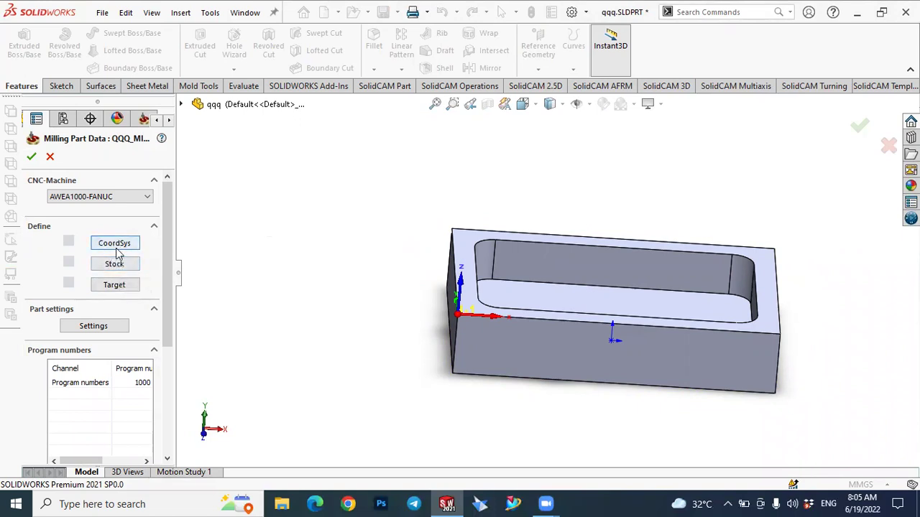
{"action": "left_click", "coordinate": [31, 157]}
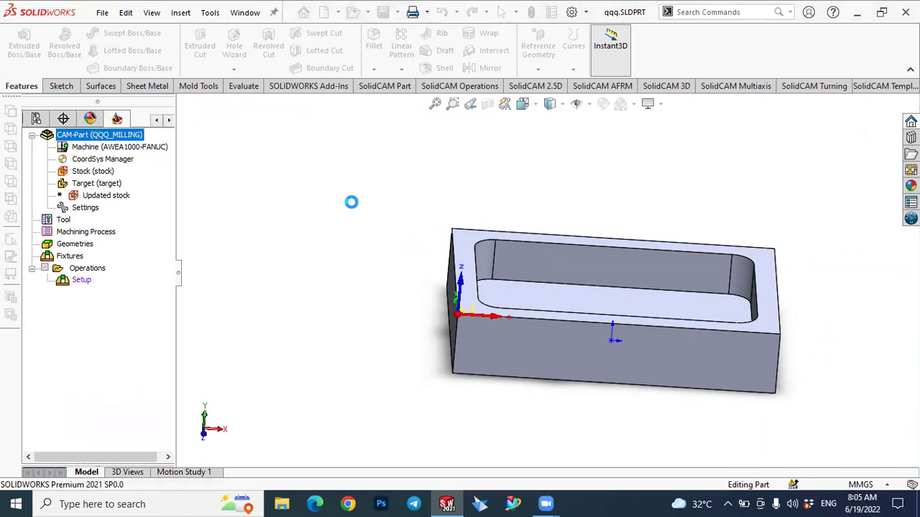
{"action": "mouse_move", "coordinate": [740, 202]}
{"action": "middle_mouse_down"}
{"action": "mouse_move", "coordinate": [698, 203]}
{"action": "mouse_move", "coordinate": [739, 128]}
{"action": "mouse_move", "coordinate": [733, 191]}
{"action": "middle_mouse_up"}
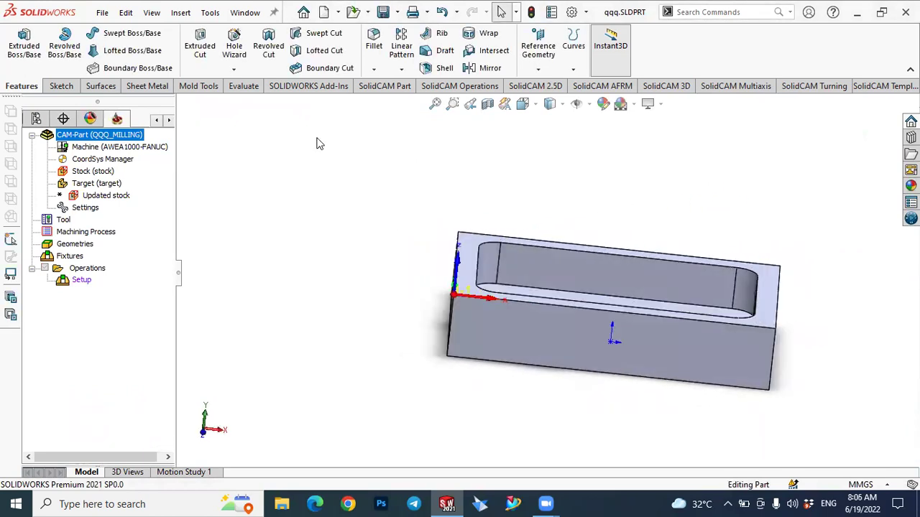
Review the CAM part's machine, coordinate system, stock and target entries, and preview the stock model in 3D.
{"action": "left_click", "coordinate": [86, 148]}
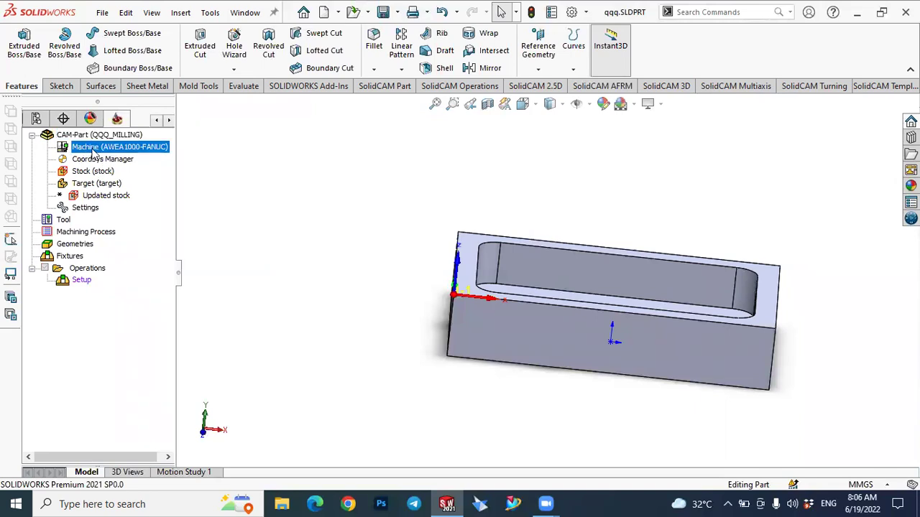
{"action": "left_click", "coordinate": [97, 160]}
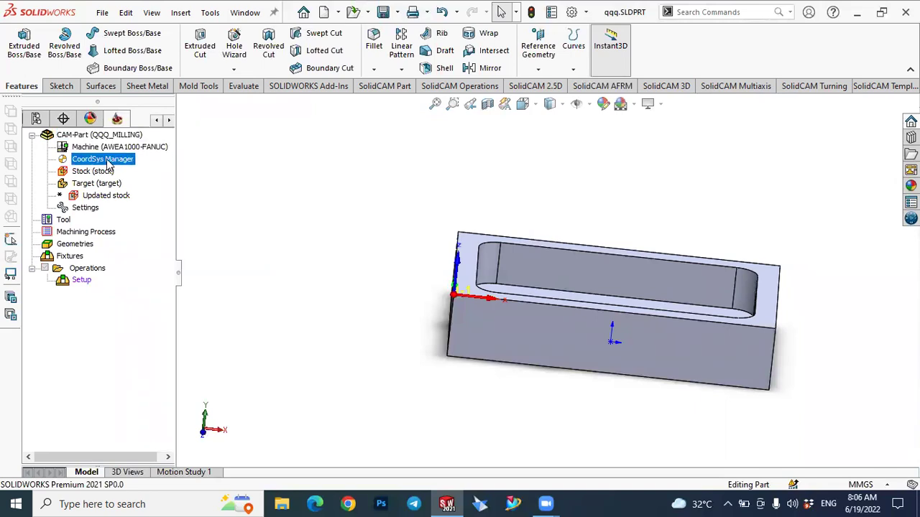
{"action": "left_click", "coordinate": [95, 172]}
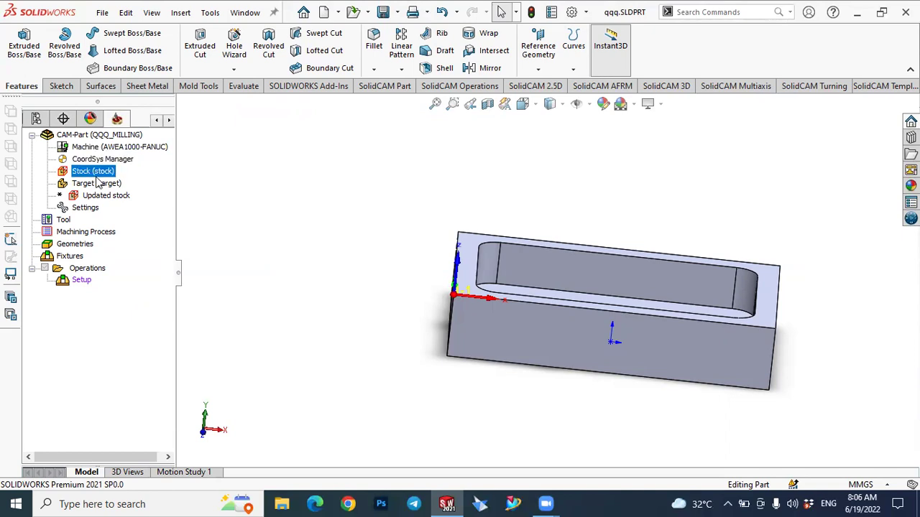
{"action": "left_click", "coordinate": [99, 184]}
{"action": "left_click", "coordinate": [86, 173]}
{"action": "right_click", "coordinate": [96, 175]}
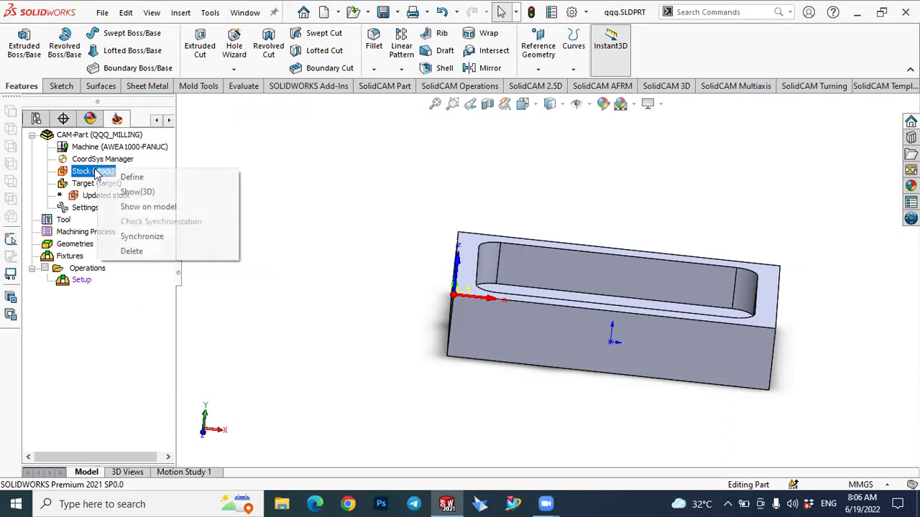
{"action": "left_click", "coordinate": [133, 192]}
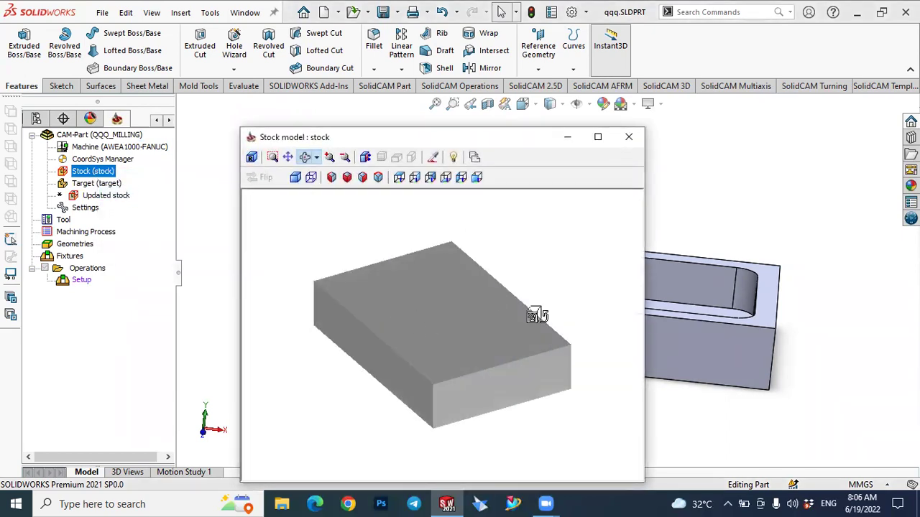
{"action": "left_click", "coordinate": [628, 137]}
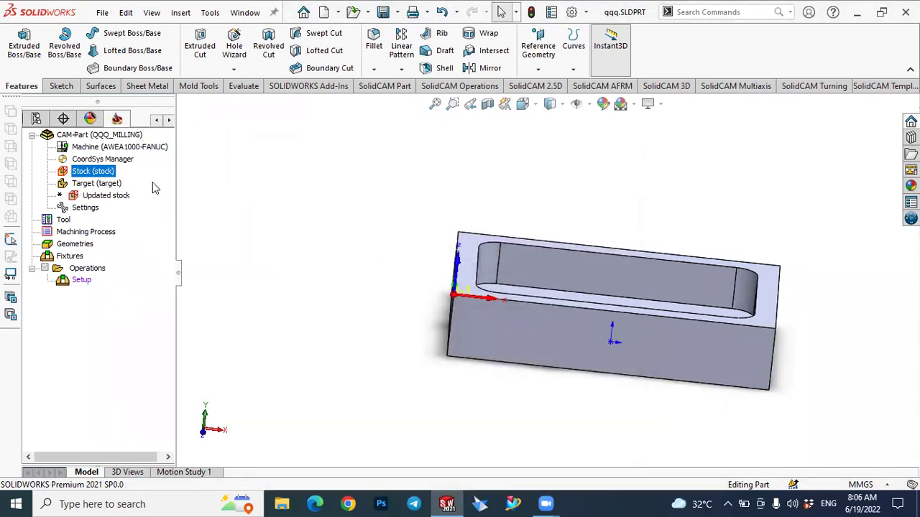
Preview the target model in 3D, close the preview and view the block from an angle.
{"action": "left_click", "coordinate": [119, 185]}
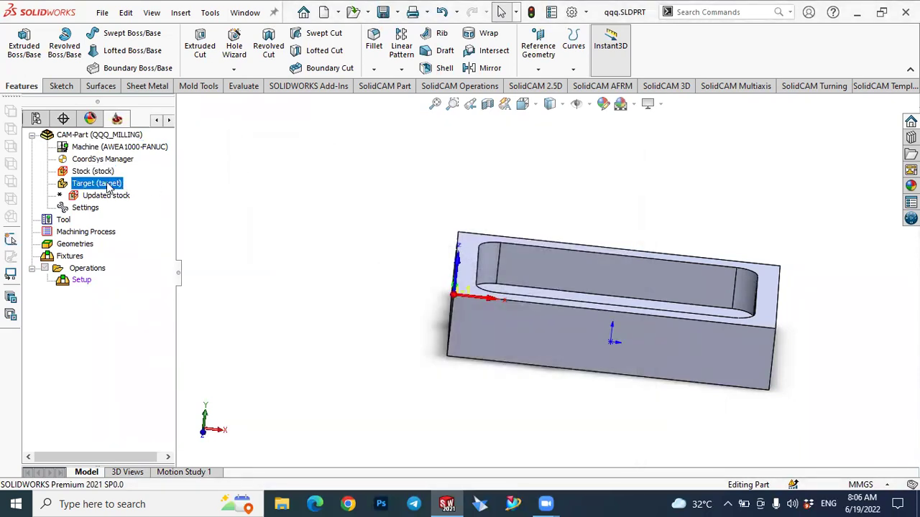
{"action": "right_click", "coordinate": [109, 186]}
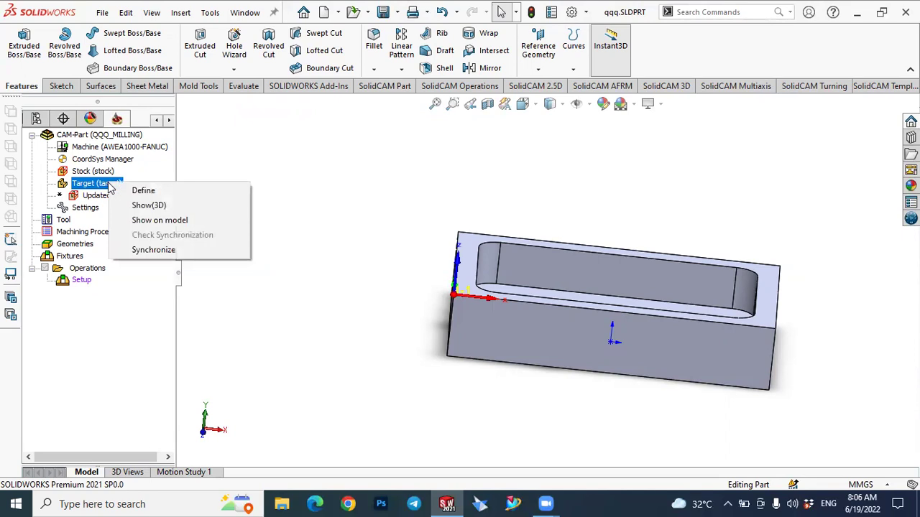
{"action": "left_click", "coordinate": [148, 205]}
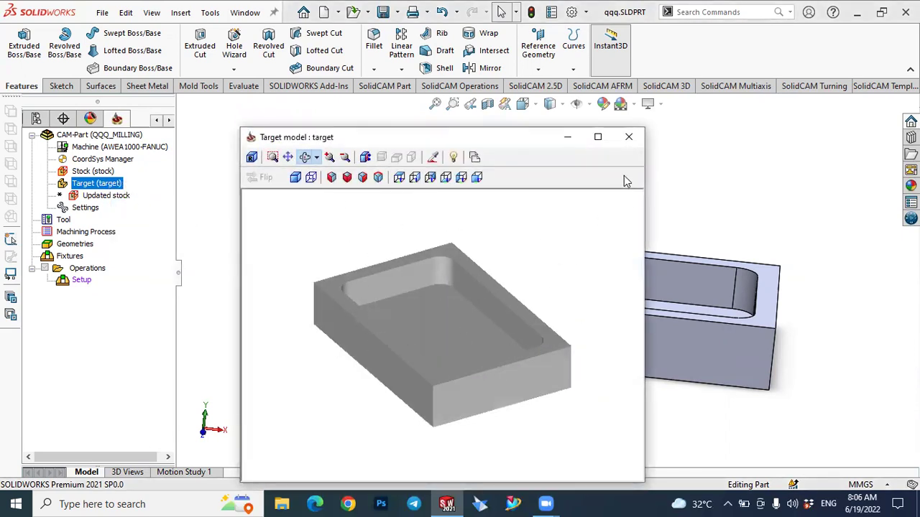
{"action": "left_click", "coordinate": [629, 139]}
{"action": "middle_click_drag", "start_coordinate": [625, 177], "coordinate": [606, 172]}
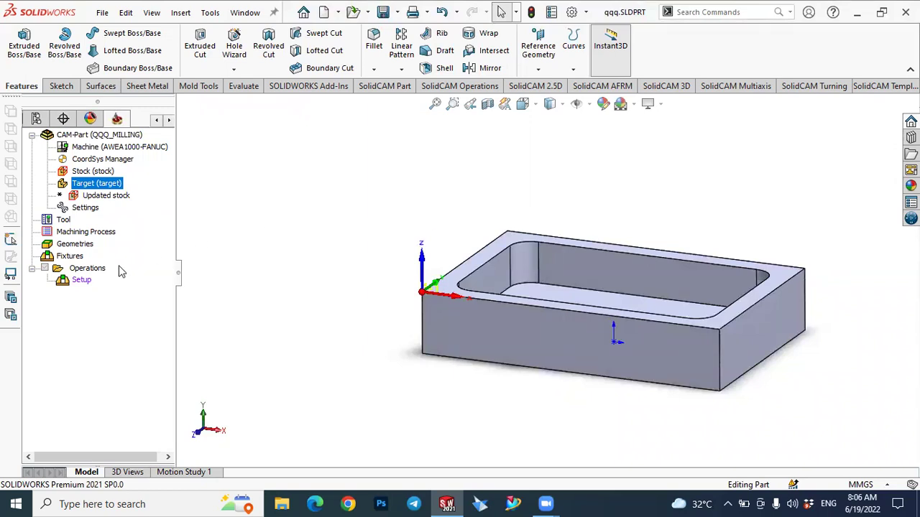
Add a Face milling operation to the CAM part's operations and move its dialog clear of the block.
{"action": "left_click", "coordinate": [63, 219]}
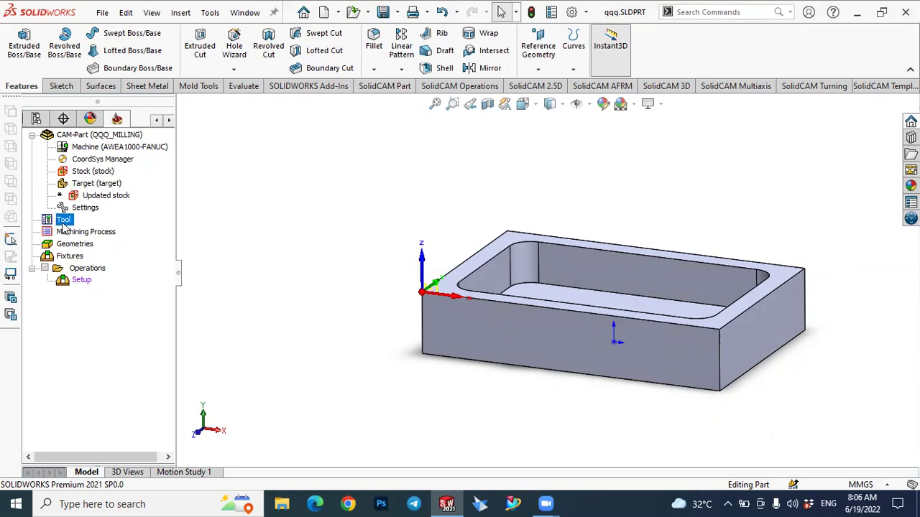
{"action": "left_click", "coordinate": [87, 269]}
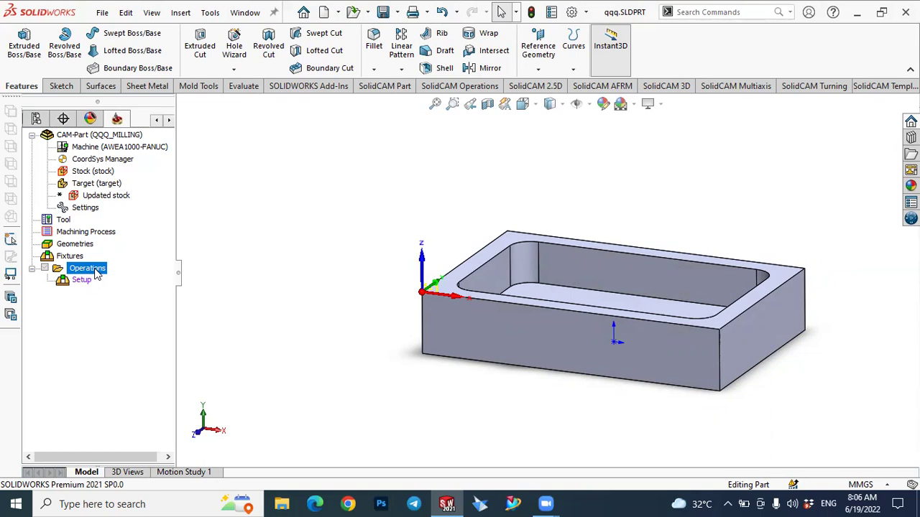
{"action": "right_click", "coordinate": [96, 274]}
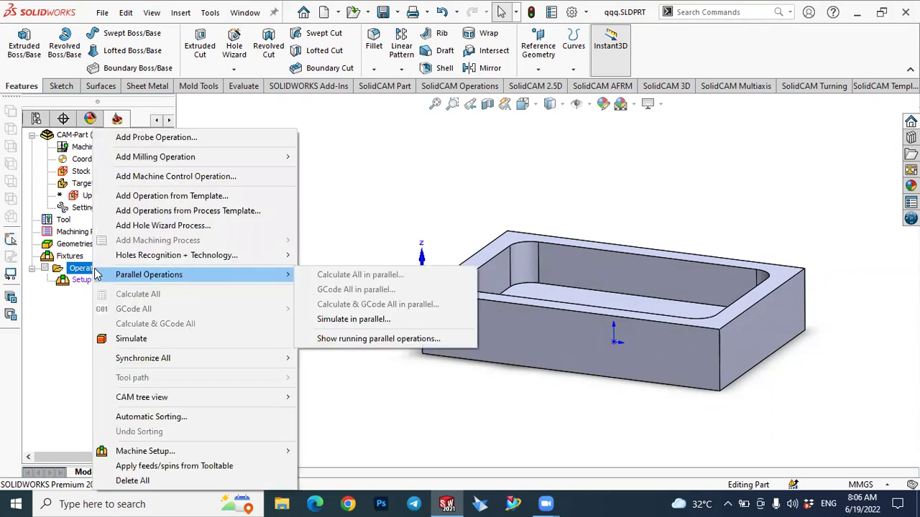
{"action": "mouse_move", "coordinate": [222, 161]}
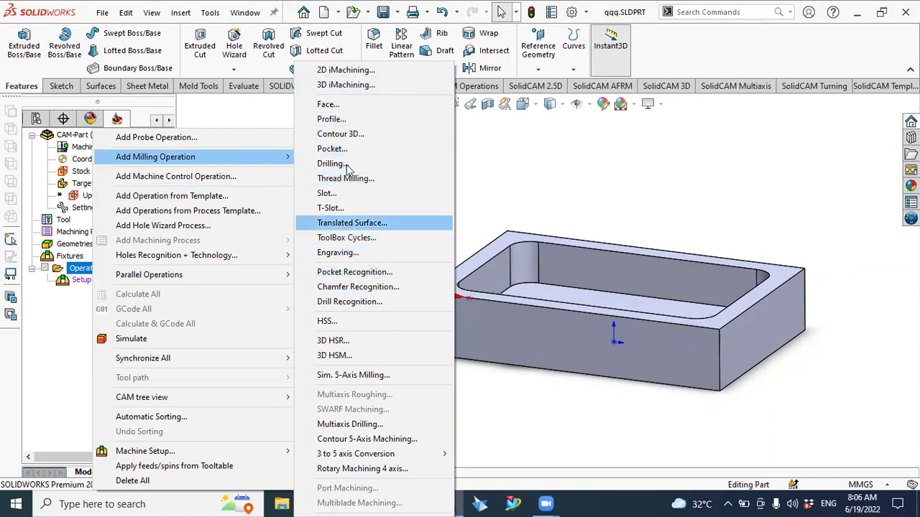
{"action": "left_click", "coordinate": [326, 106]}
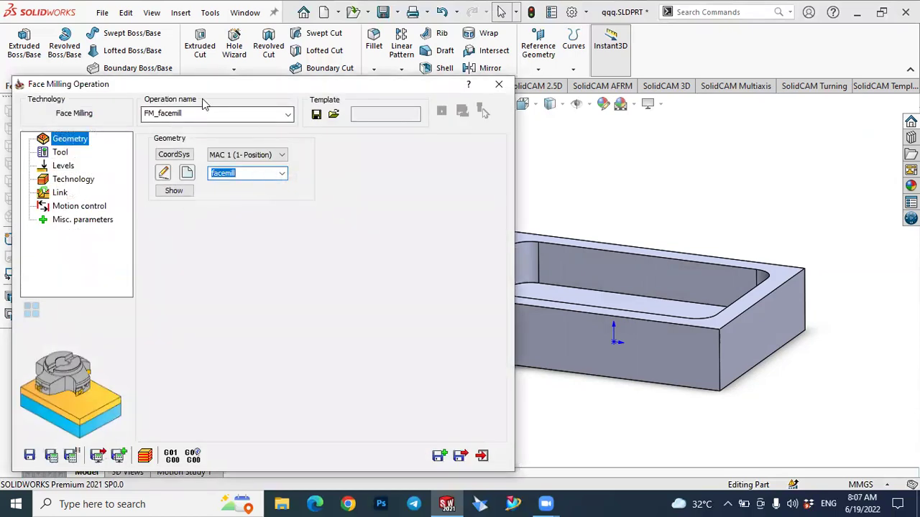
{"action": "left_click_drag", "start_coordinate": [170, 91], "coordinate": [208, 70]}
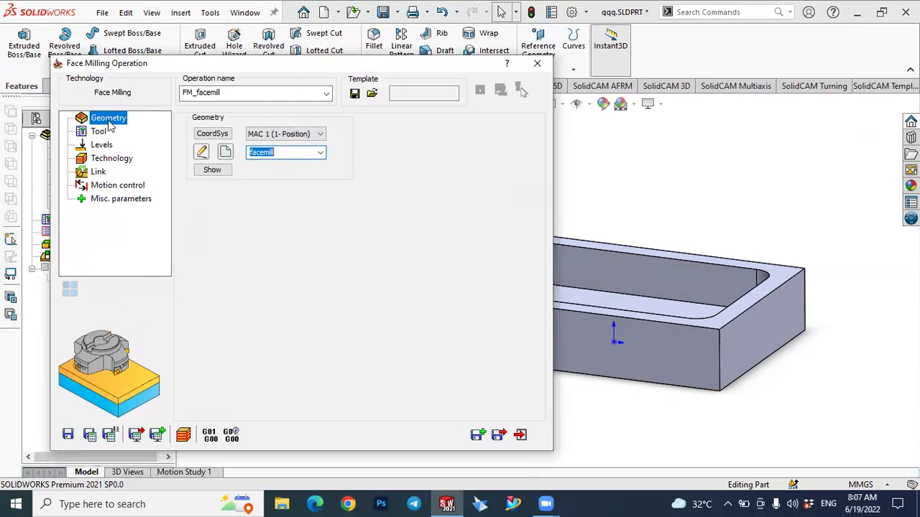
Define a new face milling geometry of Model type, using the Box option with the target as base geometry.
{"action": "left_click", "coordinate": [225, 153]}
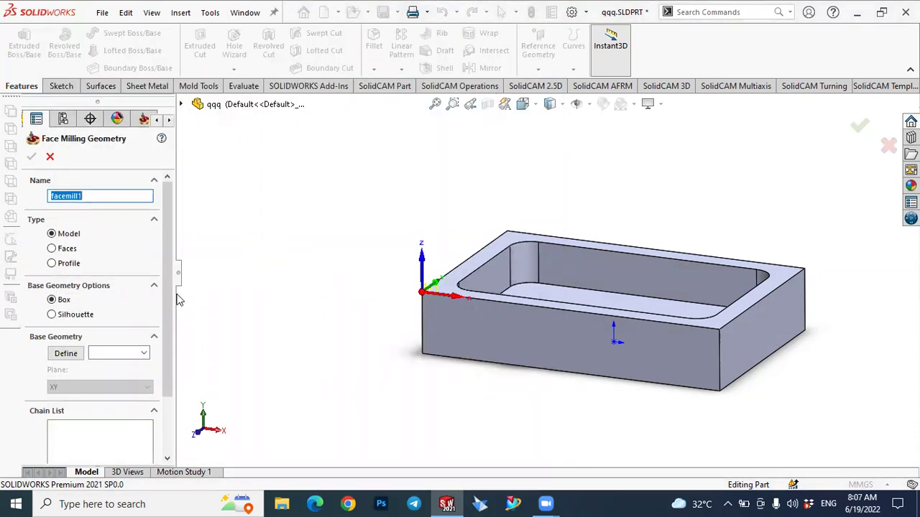
{"action": "left_click", "coordinate": [115, 353]}
{"action": "left_click", "coordinate": [143, 353]}
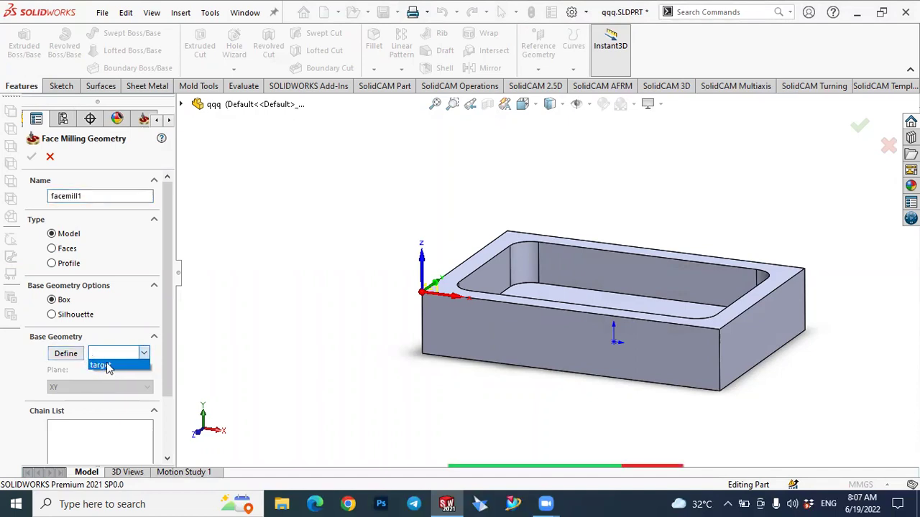
{"action": "left_click", "coordinate": [101, 366]}
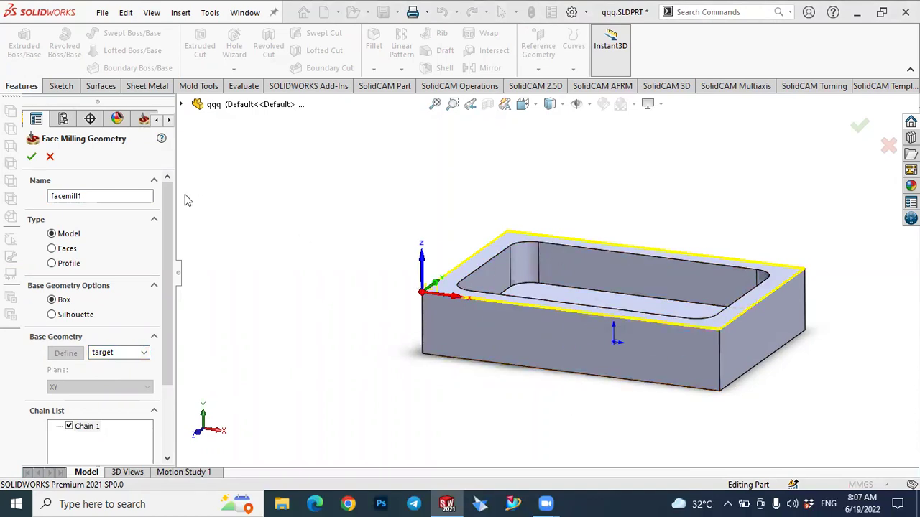
{"action": "left_click", "coordinate": [31, 156]}
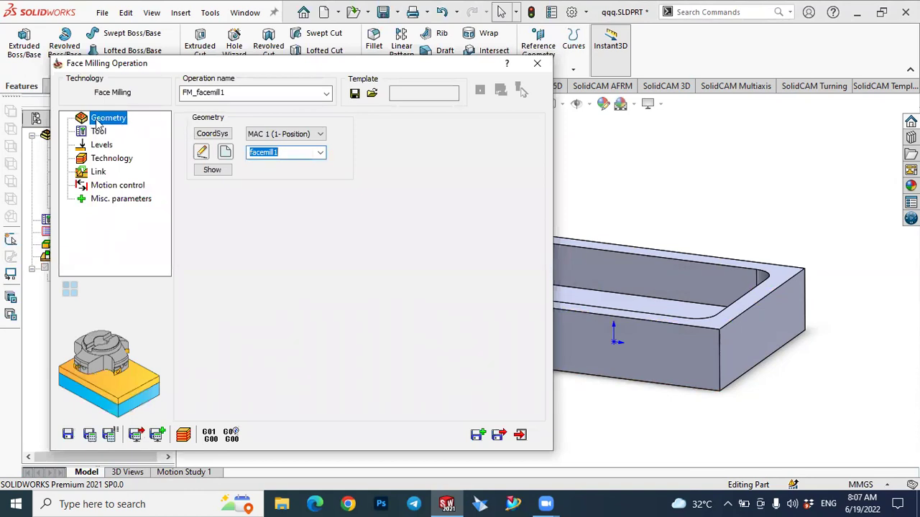
Add a new face mill as the operation's tool and move the tool picture clear of its parameters.
{"action": "left_click", "coordinate": [100, 132]}
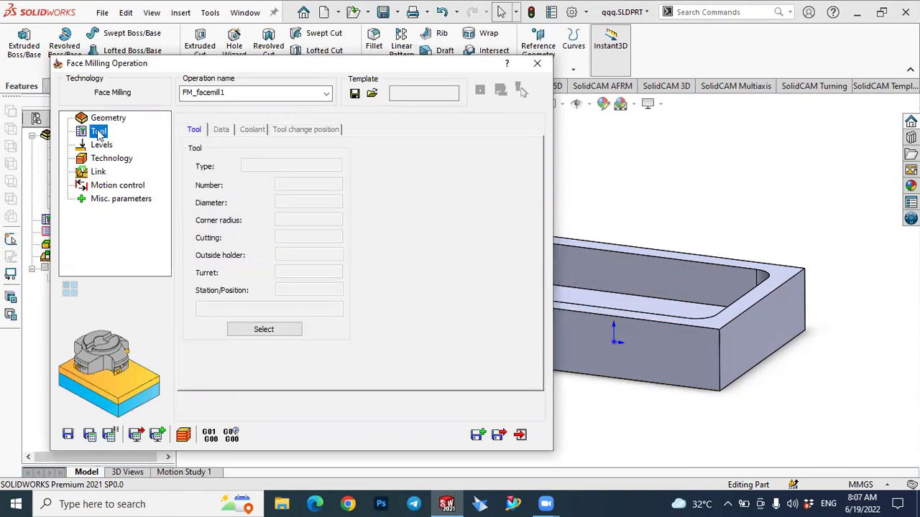
{"action": "left_click", "coordinate": [262, 329]}
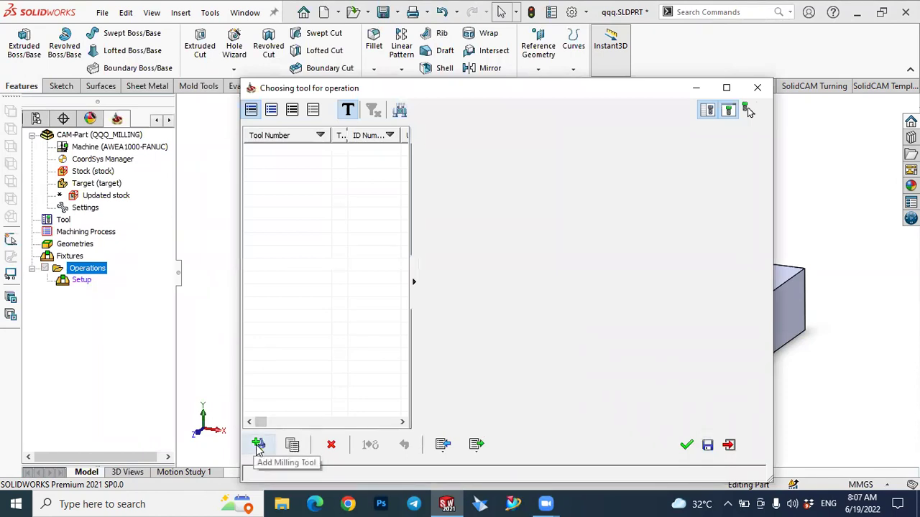
{"action": "left_click", "coordinate": [259, 445]}
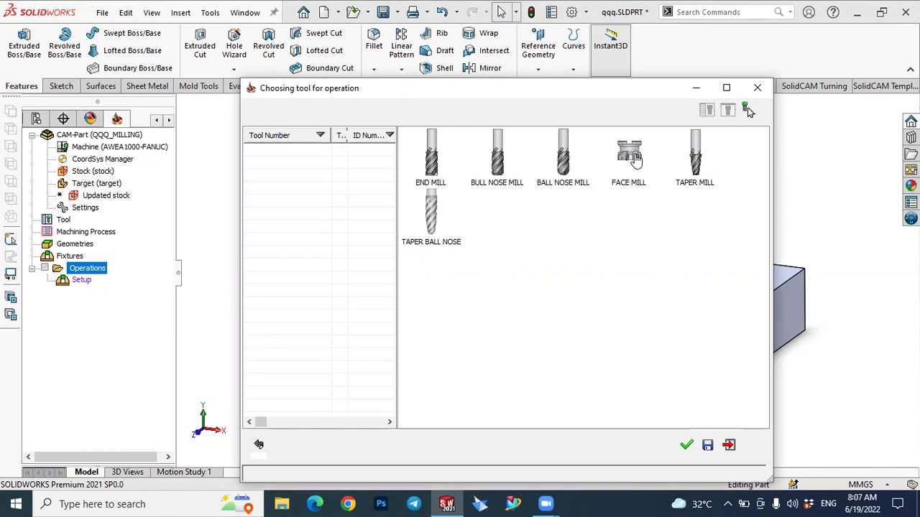
{"action": "left_click_drag", "start_coordinate": [571, 96], "coordinate": [480, 79]}
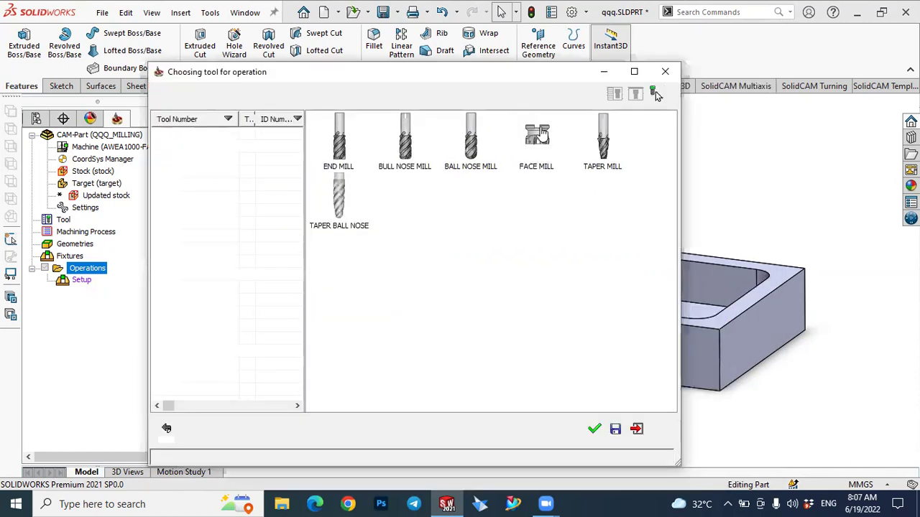
{"action": "left_click", "coordinate": [540, 142]}
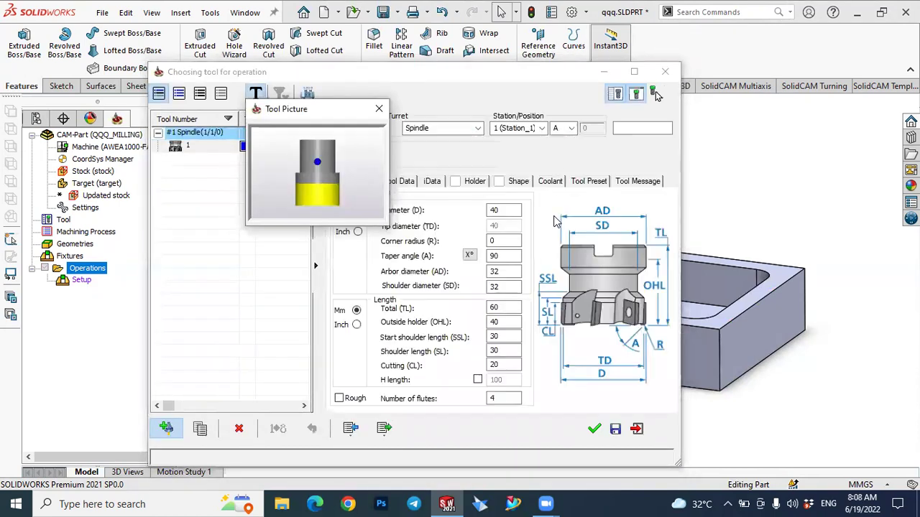
{"action": "left_click_drag", "start_coordinate": [334, 119], "coordinate": [244, 123]}
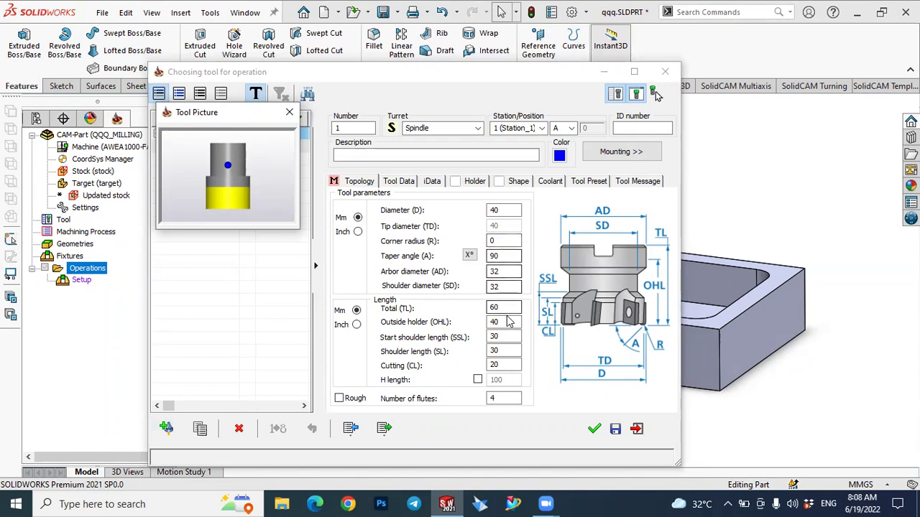
Examine the face mill's diameter, taper angle and start shoulder length against the tool diagram.
{"action": "left_click", "coordinate": [507, 209]}
{"action": "double_click", "coordinate": [486, 211]}
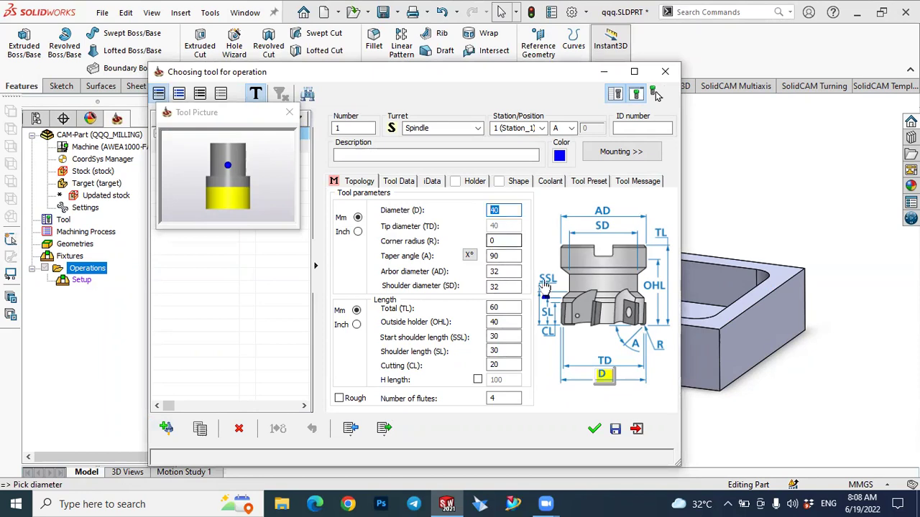
{"action": "left_click", "coordinate": [507, 255]}
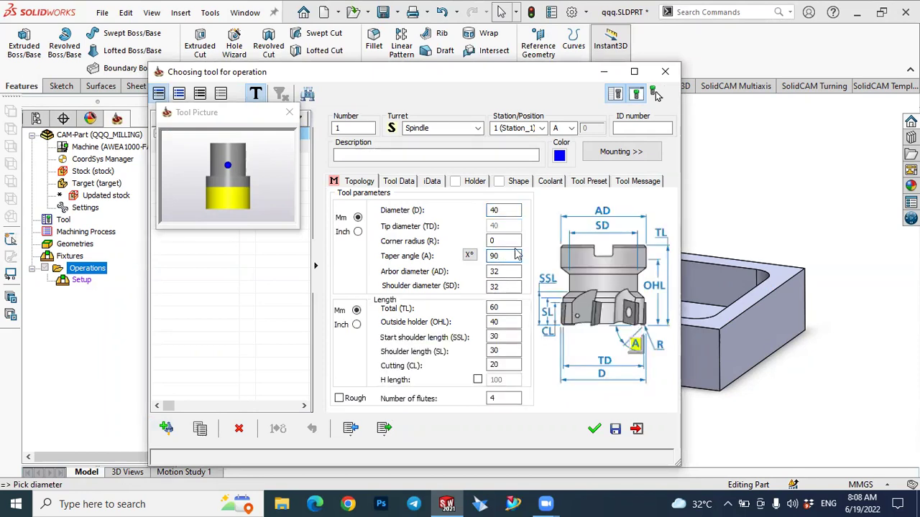
{"action": "left_click", "coordinate": [505, 210]}
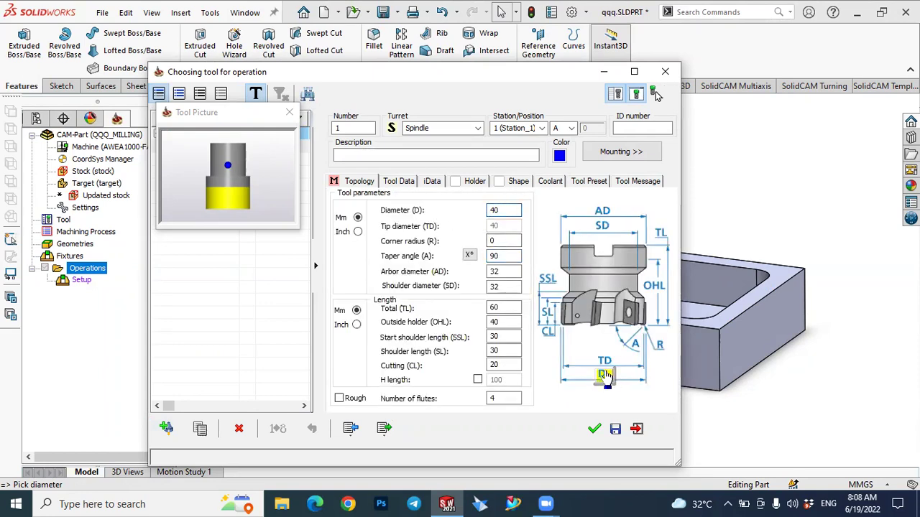
{"action": "left_click", "coordinate": [509, 337]}
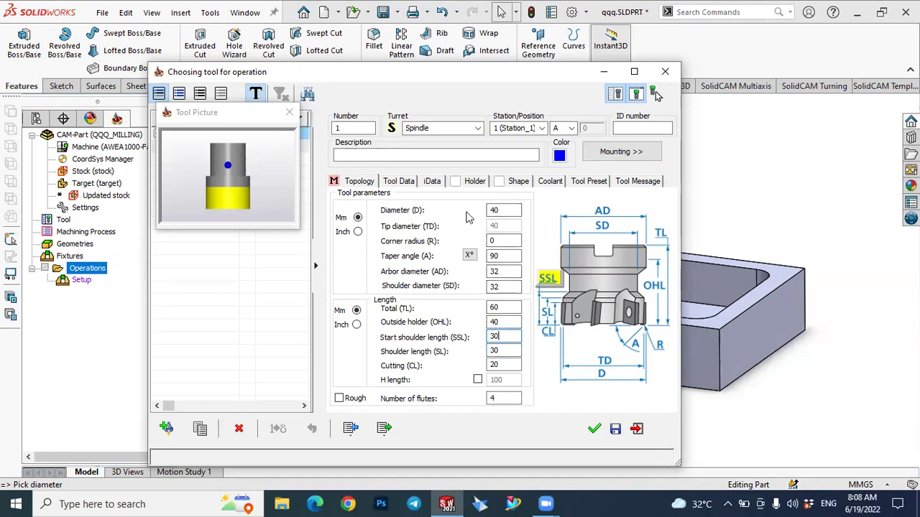
Set the face mill's feed XY to 1000, finish feed 800, feed Z 300, spin rate 3500 and spin finish 4000, and select the tool.
{"action": "left_click", "coordinate": [396, 181]}
{"action": "left_click", "coordinate": [449, 268]}
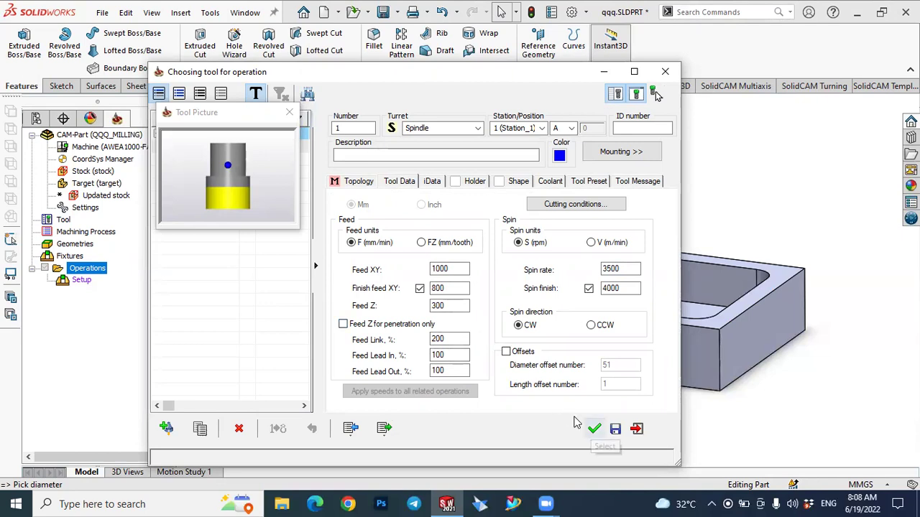
{"action": "left_click", "coordinate": [593, 427]}
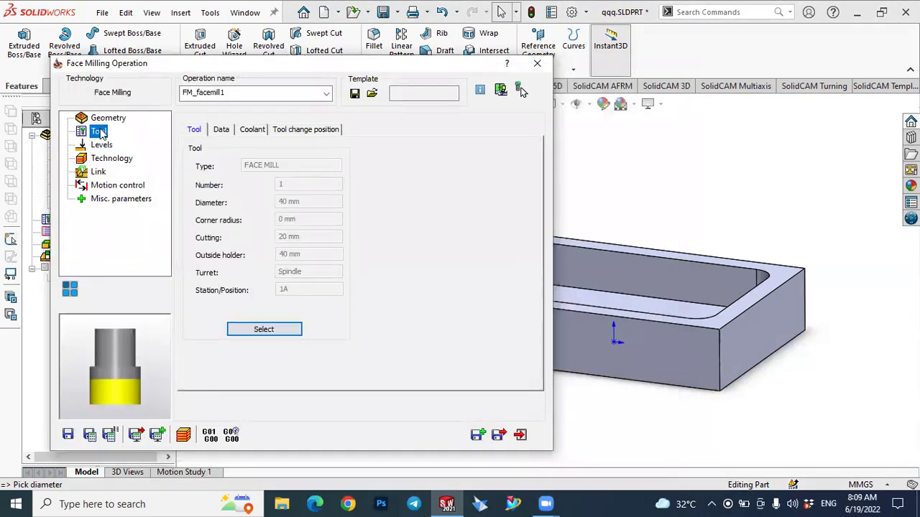
Define the operation's upper level by picking the block's top face.
{"action": "left_click", "coordinate": [101, 144]}
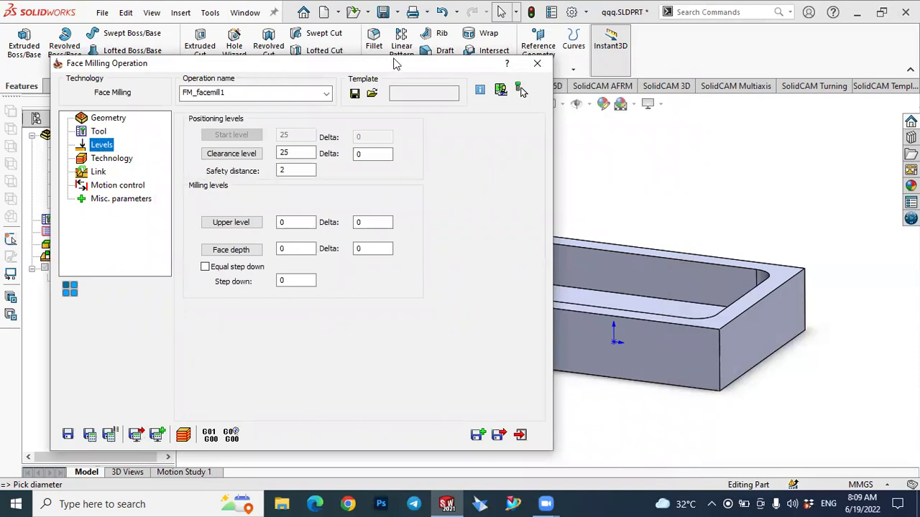
{"action": "left_click_drag", "start_coordinate": [379, 68], "coordinate": [329, 55]}
{"action": "scroll", "coordinate": [661, 181], "scroll_direction": "down", "scroll_amount": 2}
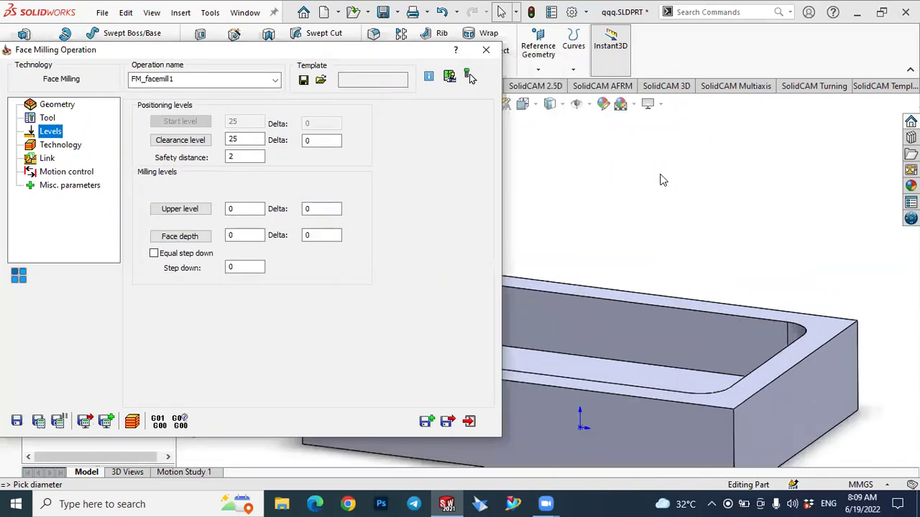
{"action": "scroll", "coordinate": [690, 178], "scroll_direction": "up", "scroll_amount": 5}
{"action": "scroll", "coordinate": [554, 302], "scroll_direction": "down", "scroll_amount": 5}
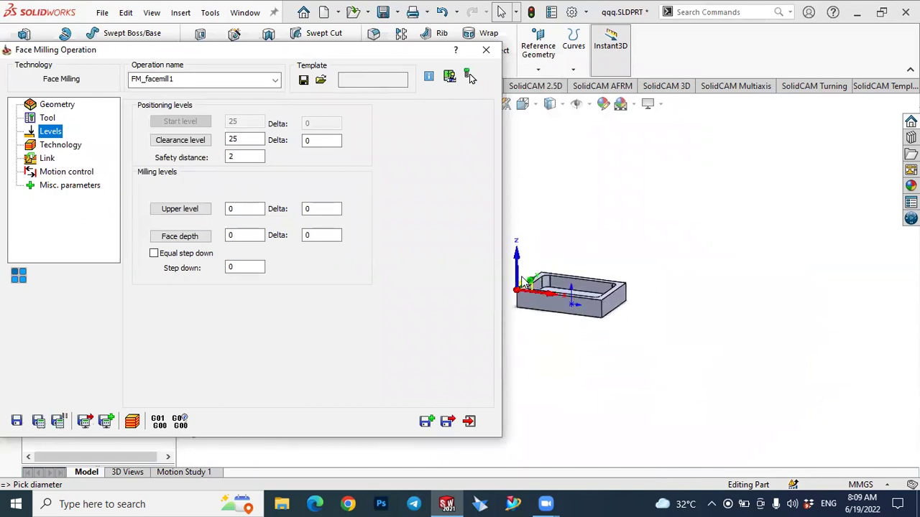
{"action": "scroll", "coordinate": [689, 318], "scroll_direction": "down", "scroll_amount": 2}
{"action": "scroll", "coordinate": [693, 318], "scroll_direction": "up", "scroll_amount": 6}
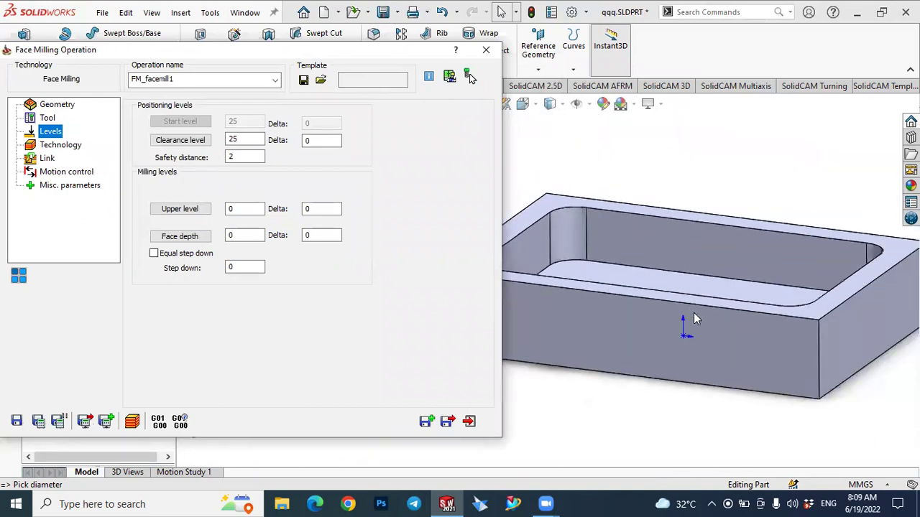
{"action": "scroll", "coordinate": [553, 281], "scroll_direction": "down", "scroll_amount": 4}
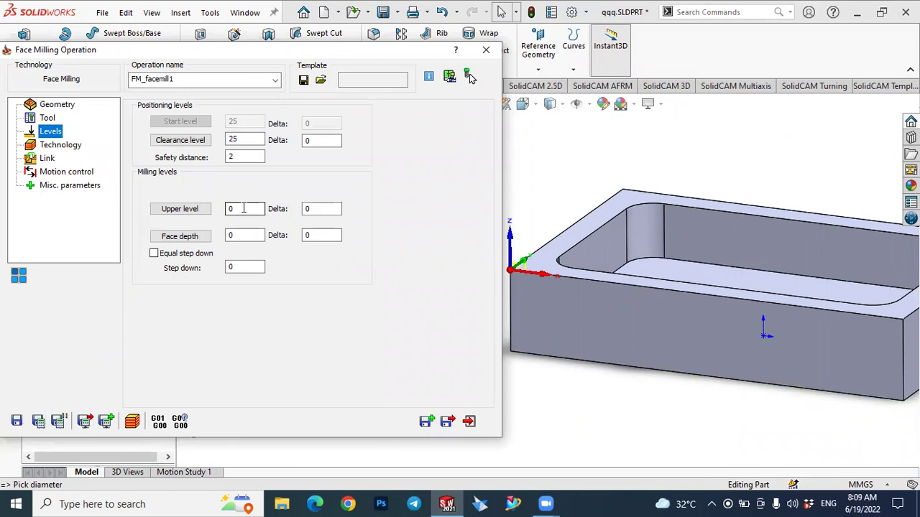
{"action": "left_click", "coordinate": [178, 210]}
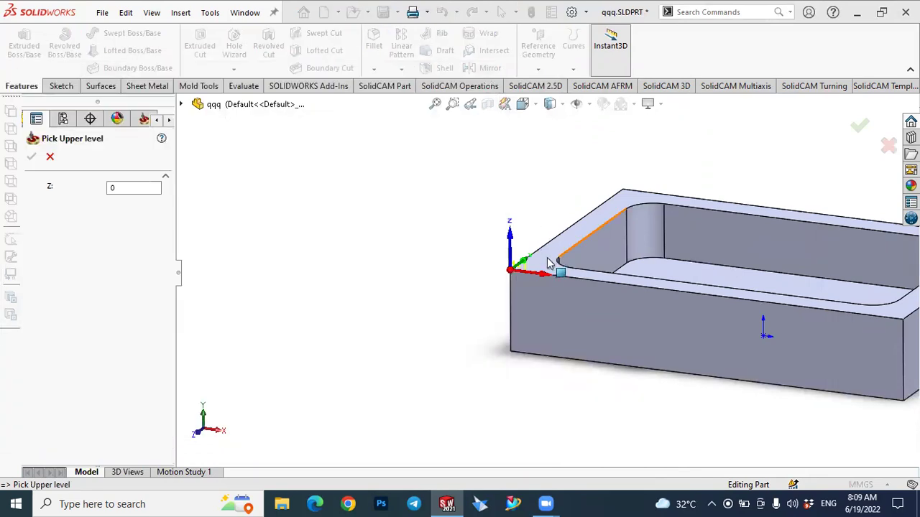
{"action": "scroll", "coordinate": [541, 269], "scroll_direction": "down", "scroll_amount": 2}
{"action": "scroll", "coordinate": [540, 270], "scroll_direction": "down", "scroll_amount": 2}
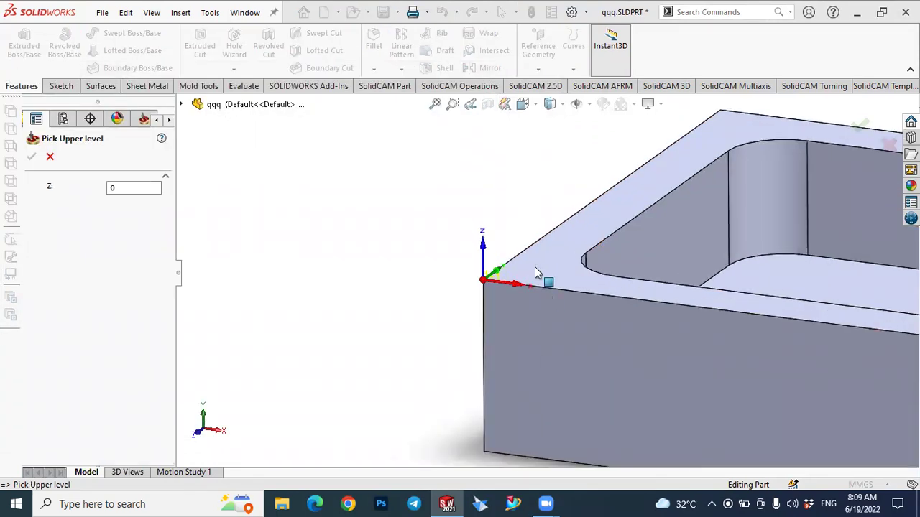
{"action": "left_click", "coordinate": [540, 269]}
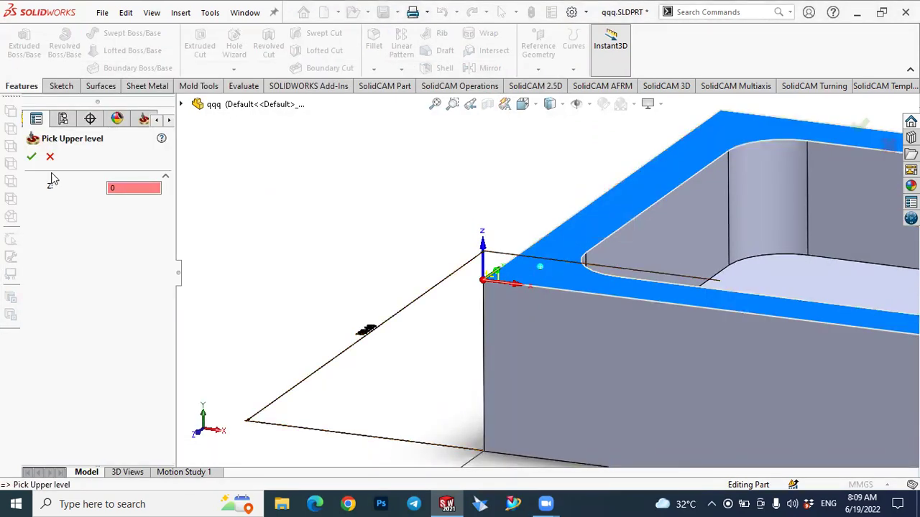
{"action": "left_click", "coordinate": [32, 157]}
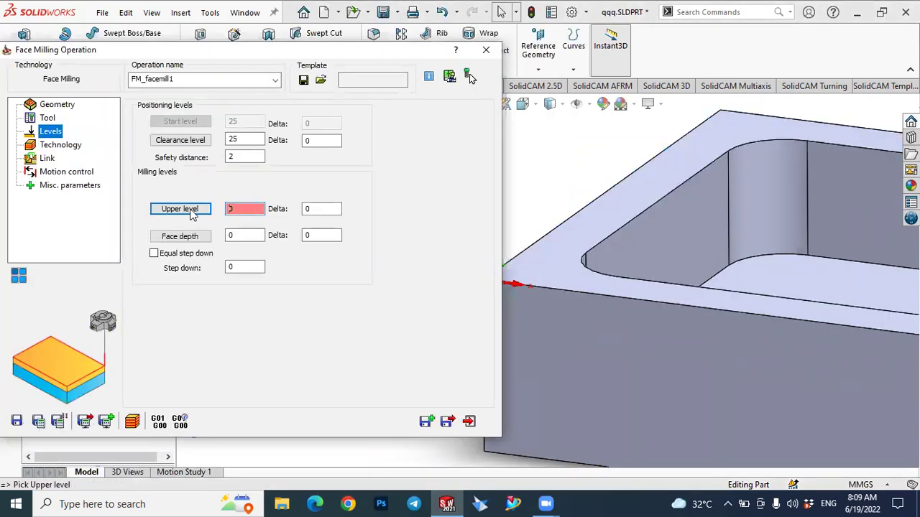
Set the face depth to 2 and the step down to 0.5.
{"action": "left_click", "coordinate": [186, 239]}
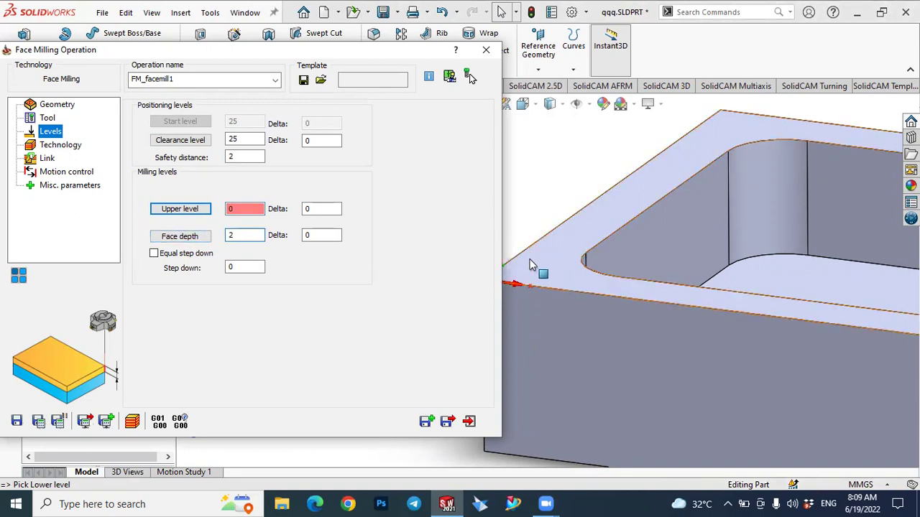
{"action": "left_click", "coordinate": [245, 266]}
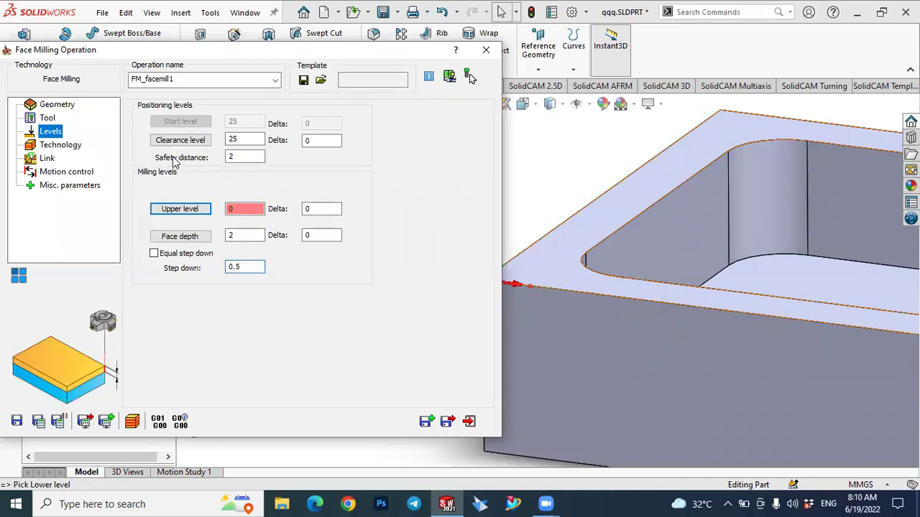
Choose Hatch as the face milling technology with the One way depth cutting type.
{"action": "left_click", "coordinate": [68, 146]}
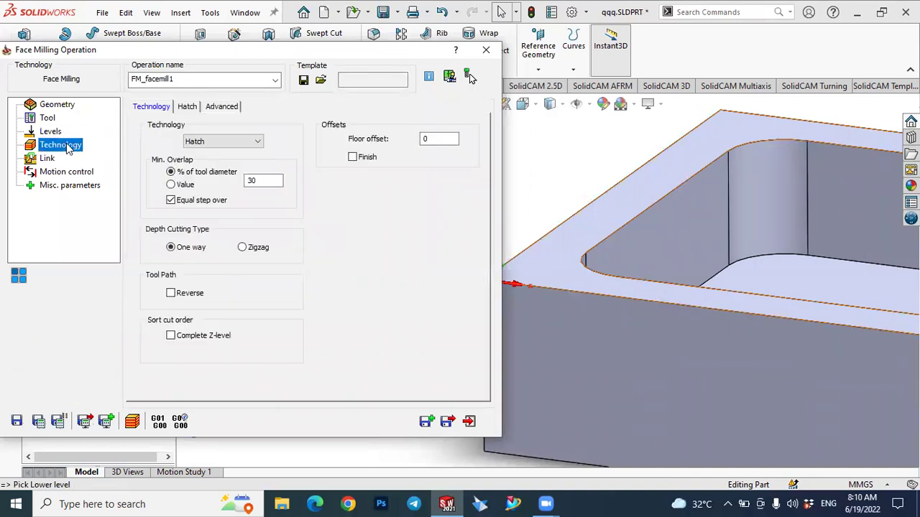
{"action": "left_click", "coordinate": [214, 143]}
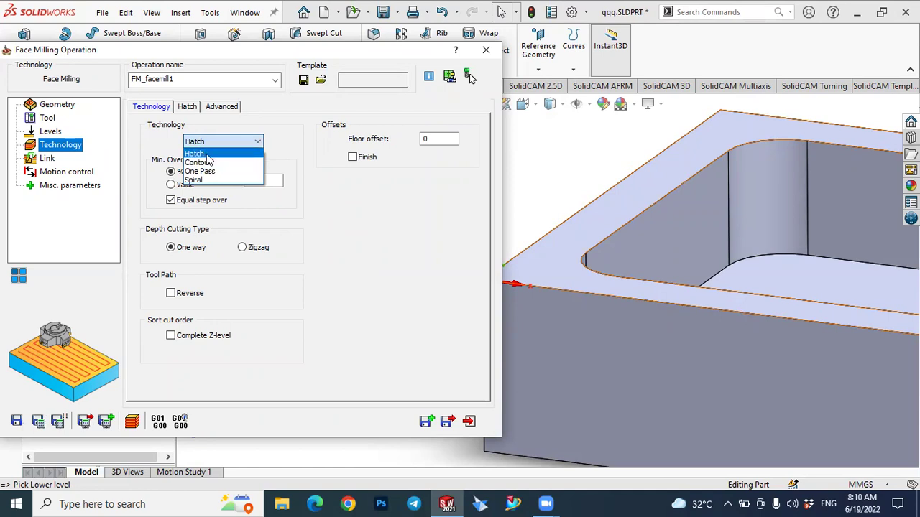
{"action": "left_click", "coordinate": [207, 155]}
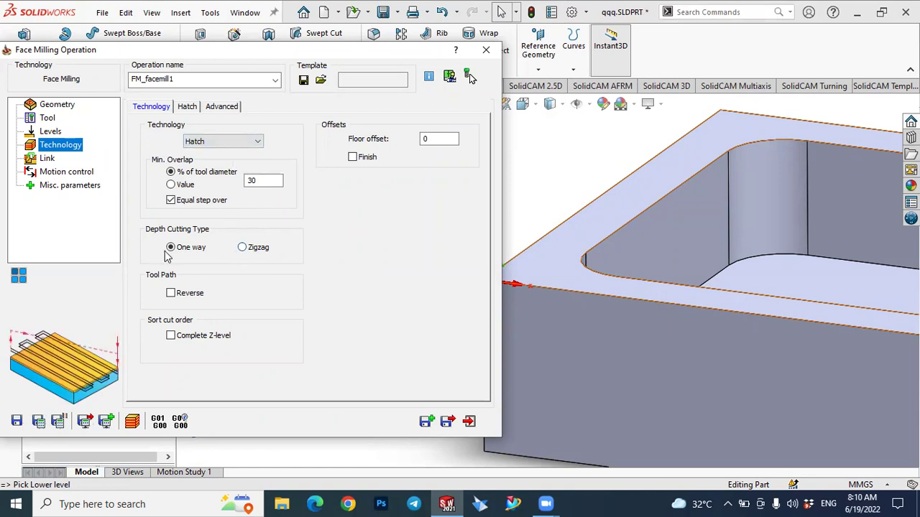
{"action": "left_click", "coordinate": [242, 248]}
{"action": "left_click", "coordinate": [172, 248]}
Check the link settings, then save and calculate the face milling operation and inspect its toolpath over the block.
{"action": "left_click", "coordinate": [51, 161]}
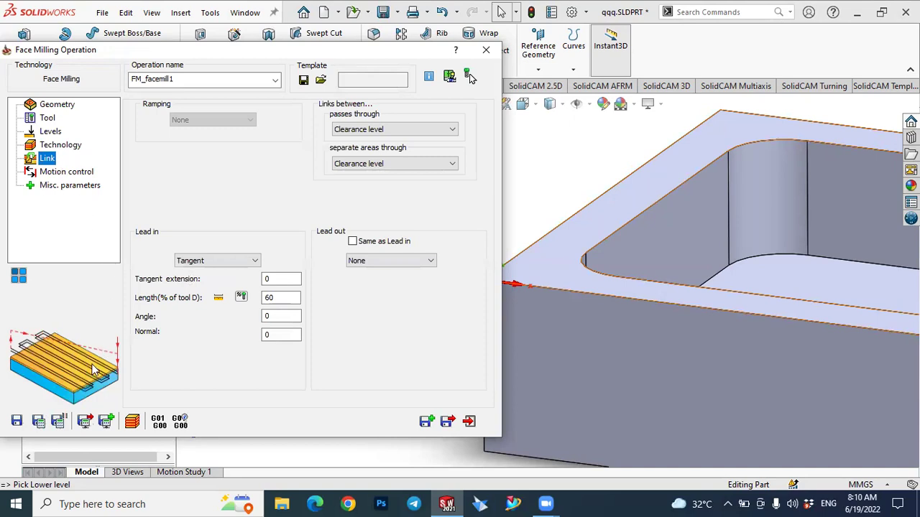
{"action": "left_click", "coordinate": [40, 422]}
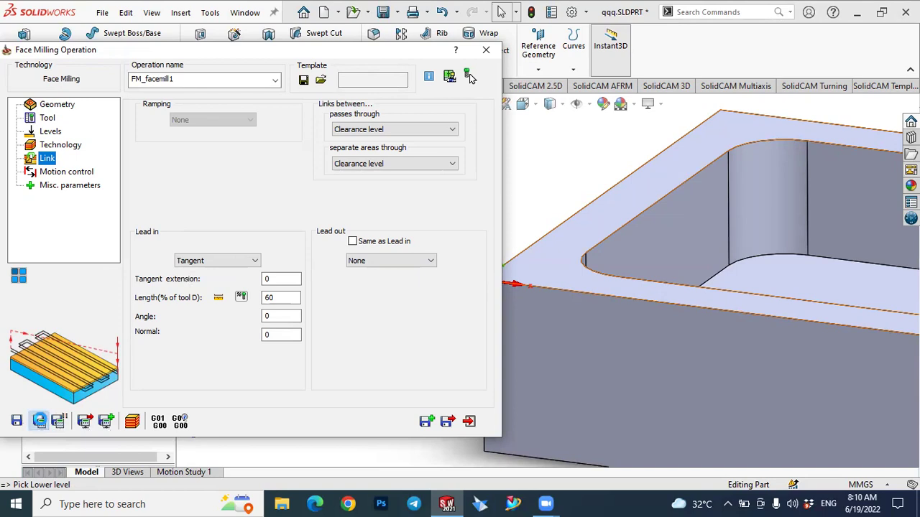
{"action": "scroll", "coordinate": [564, 292], "scroll_direction": "up", "scroll_amount": 5}
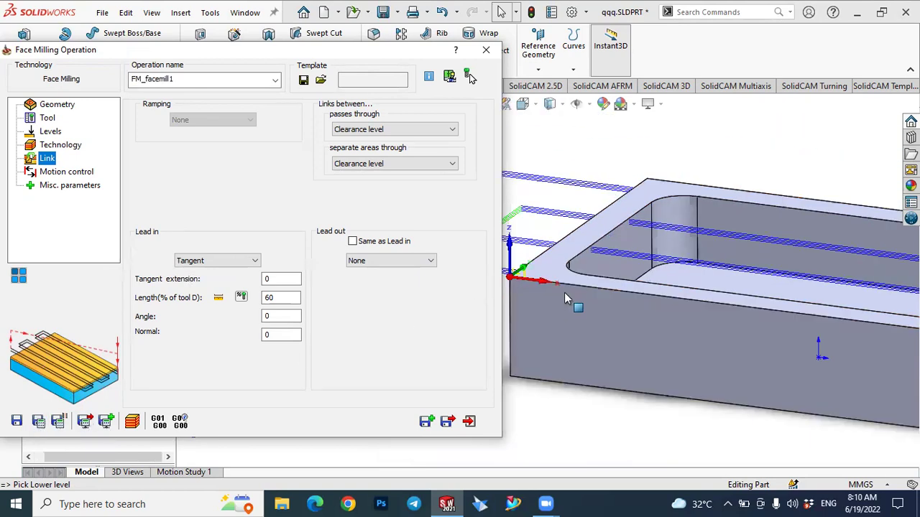
{"action": "scroll", "coordinate": [574, 269], "scroll_direction": "down", "scroll_amount": 5}
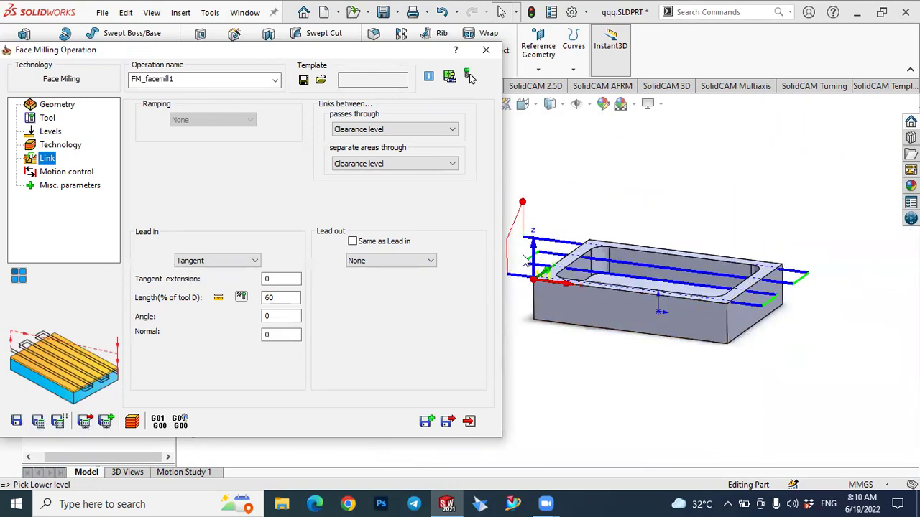
{"action": "scroll", "coordinate": [571, 266], "scroll_direction": "up", "scroll_amount": 4}
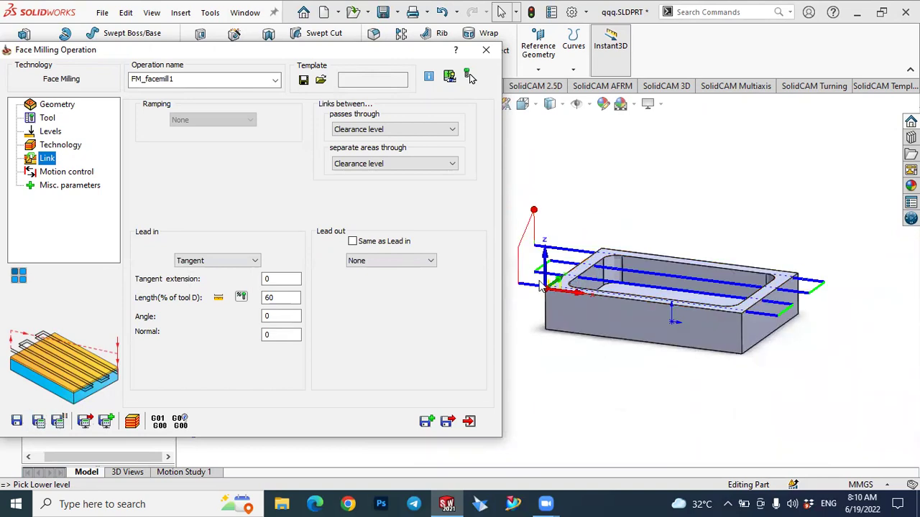
Set the face milling step down to 1, then save and recalculate the toolpath.
{"action": "scroll", "coordinate": [532, 284], "scroll_direction": "down", "scroll_amount": 7}
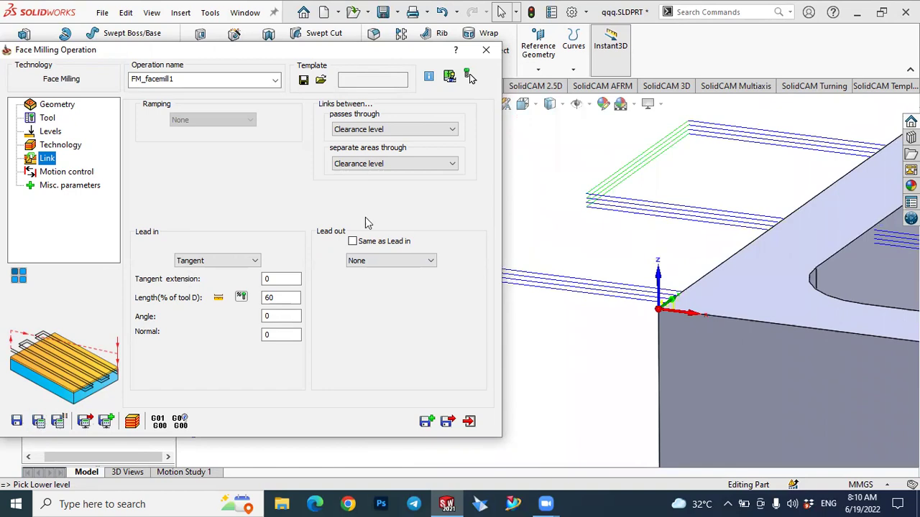
{"action": "left_click", "coordinate": [50, 131]}
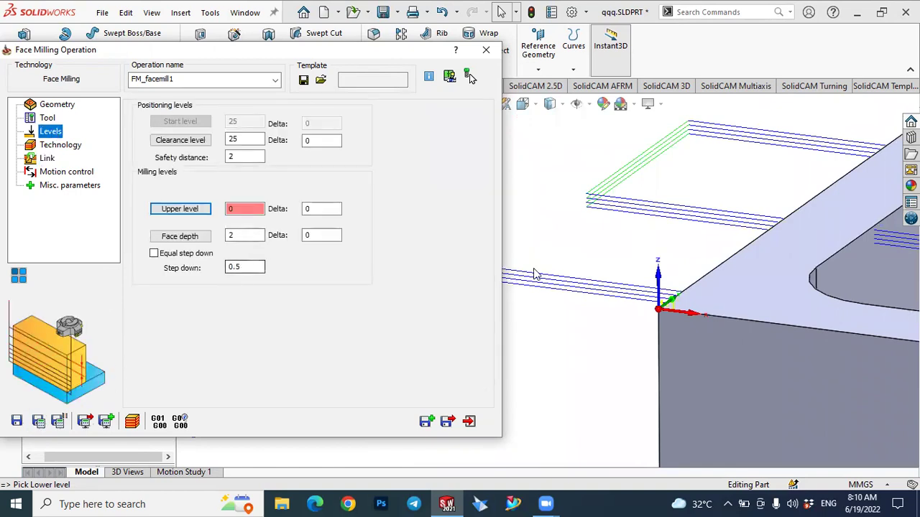
{"action": "scroll", "coordinate": [539, 276], "scroll_direction": "down", "scroll_amount": 2}
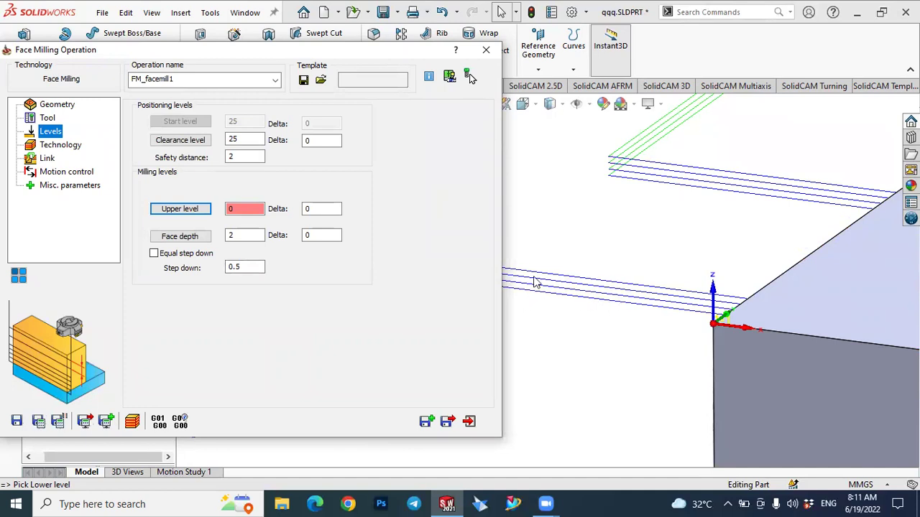
{"action": "double_click", "coordinate": [245, 267]}
{"action": "type", "text": "1"}
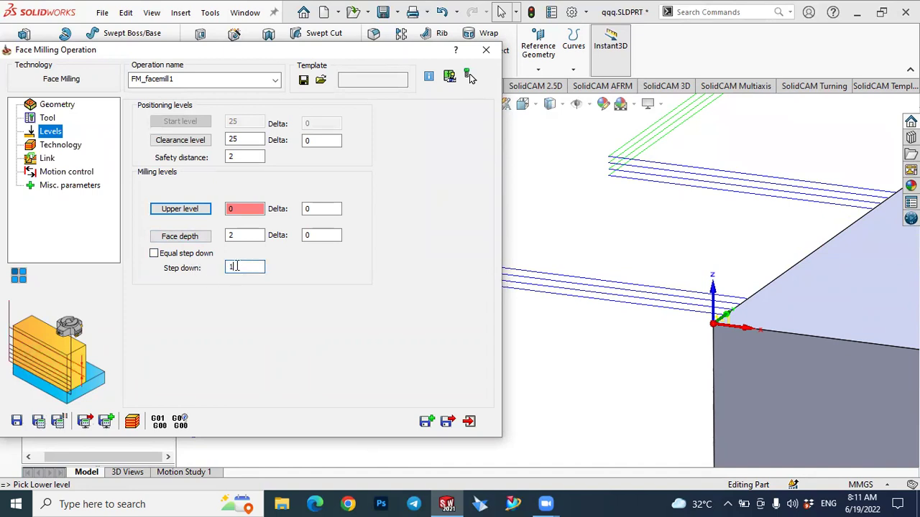
{"action": "left_click", "coordinate": [40, 422]}
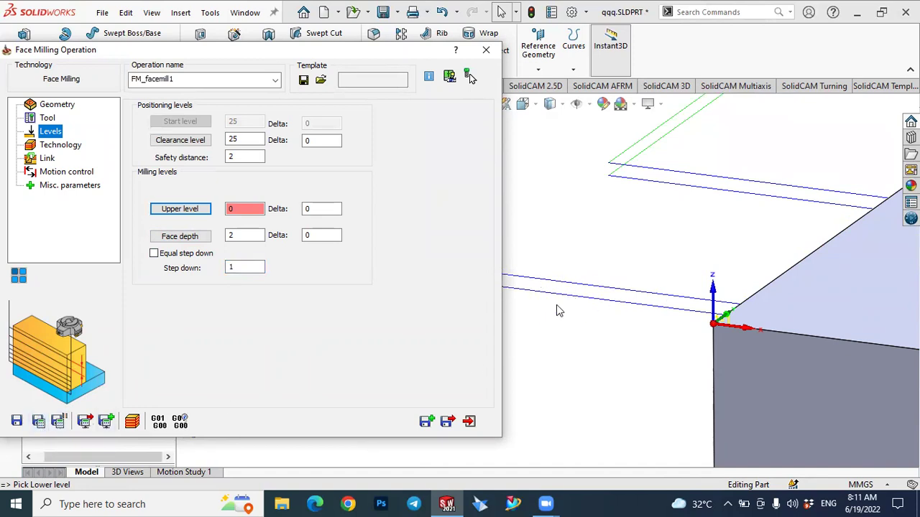
Set the step down to 0.5, recalculate the face milling operation and inspect its depth passes over the block.
{"action": "double_click", "coordinate": [245, 265]}
{"action": "left_click", "coordinate": [39, 424]}
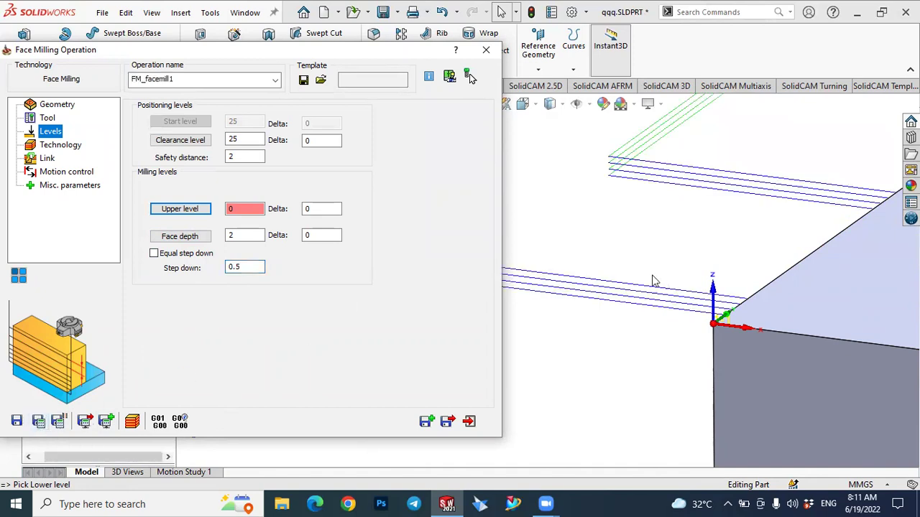
{"action": "scroll", "coordinate": [730, 263], "scroll_direction": "up", "scroll_amount": 3}
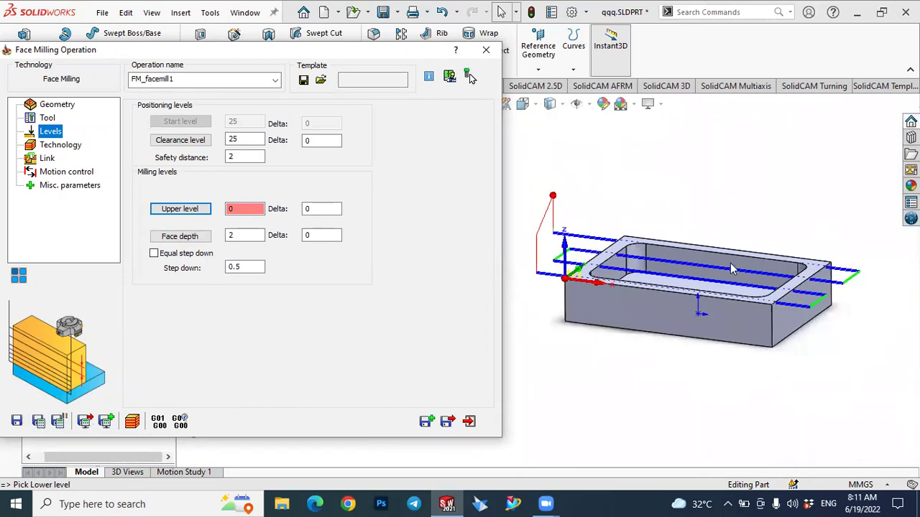
{"action": "scroll", "coordinate": [774, 263], "scroll_direction": "down", "scroll_amount": 2}
{"action": "scroll", "coordinate": [571, 267], "scroll_direction": "up", "scroll_amount": 3}
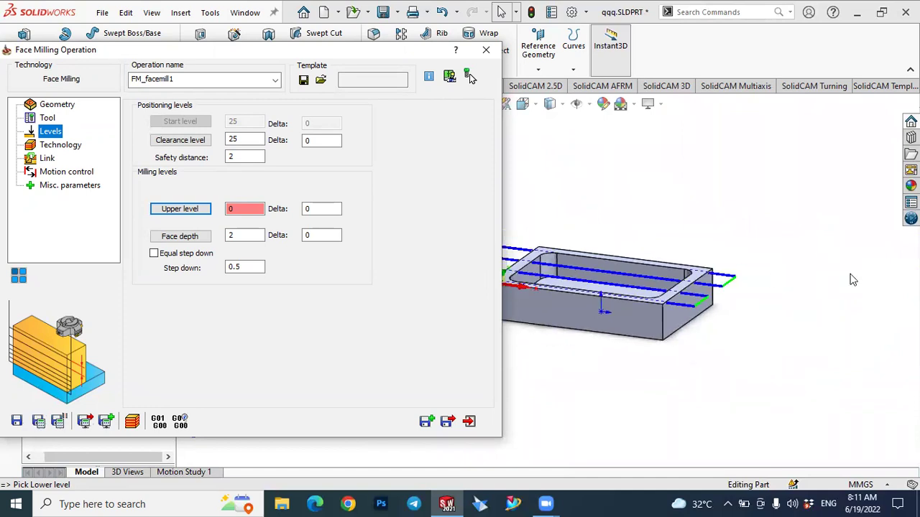
{"action": "scroll", "coordinate": [794, 281], "scroll_direction": "up", "scroll_amount": 1}
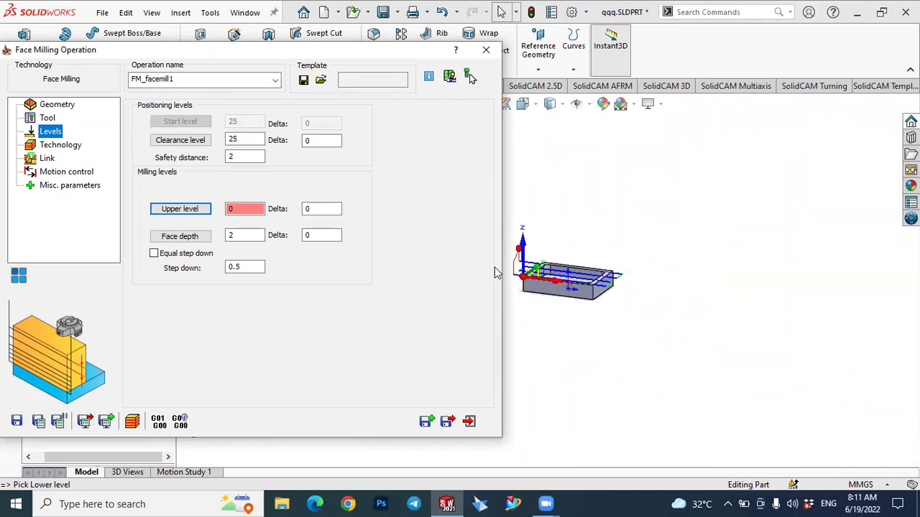
{"action": "scroll", "coordinate": [600, 302], "scroll_direction": "down", "scroll_amount": 3}
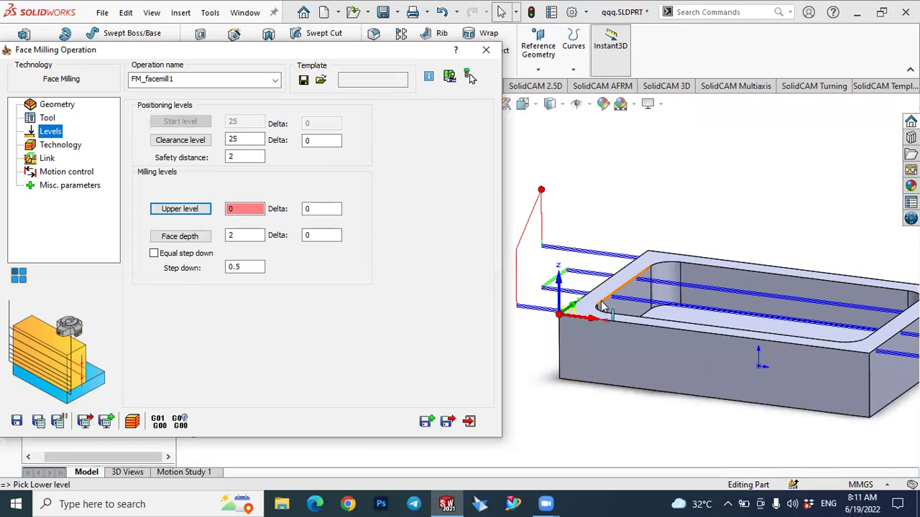
Simulate the face milling in SolidVerify at the slowest simulation speed, then close the simulation and the operation.
{"action": "left_click", "coordinate": [131, 423]}
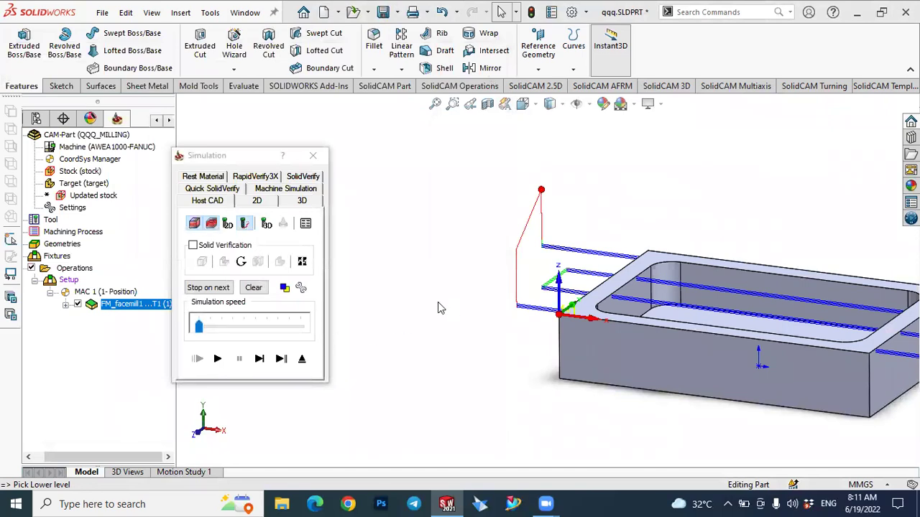
{"action": "scroll", "coordinate": [438, 302], "scroll_direction": "up", "scroll_amount": 3}
{"action": "scroll", "coordinate": [578, 306], "scroll_direction": "down", "scroll_amount": 4}
{"action": "scroll", "coordinate": [578, 306], "scroll_direction": "down", "scroll_amount": 3}
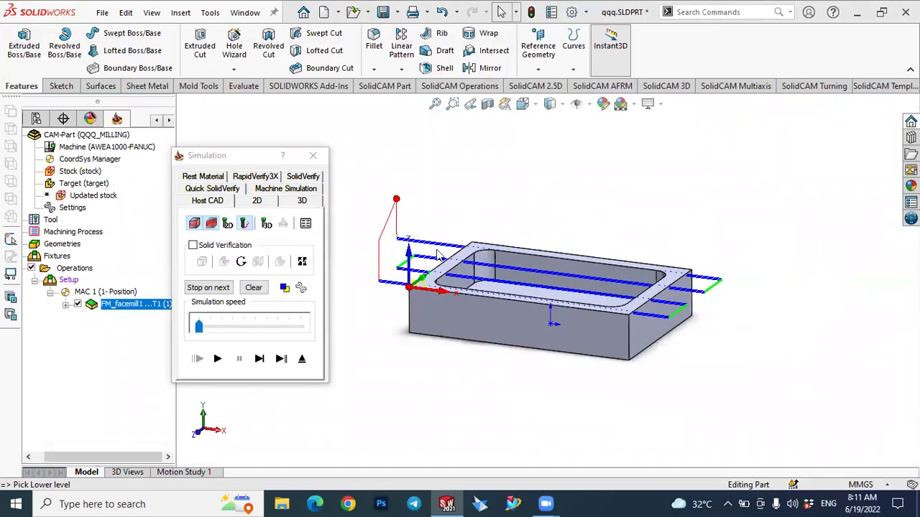
{"action": "left_click", "coordinate": [296, 178]}
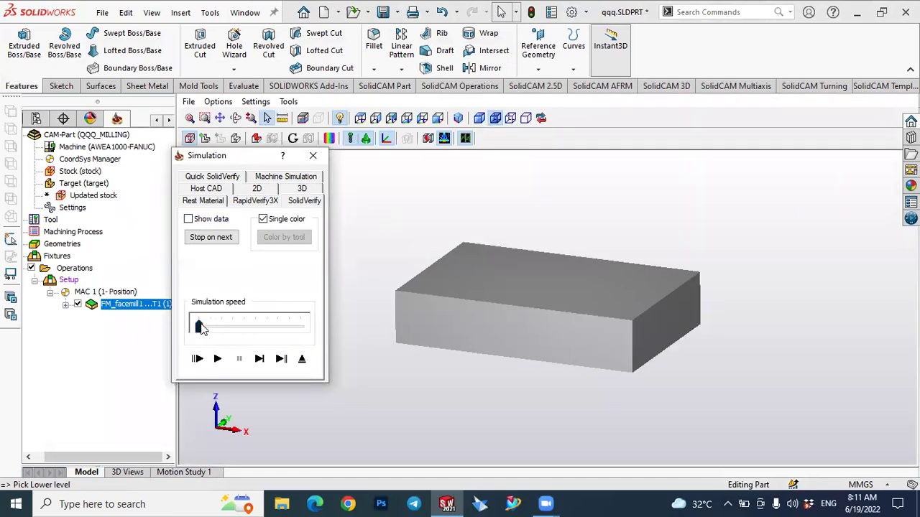
{"action": "left_click_drag", "start_coordinate": [258, 327], "coordinate": [197, 327]}
{"action": "left_click", "coordinate": [217, 361]}
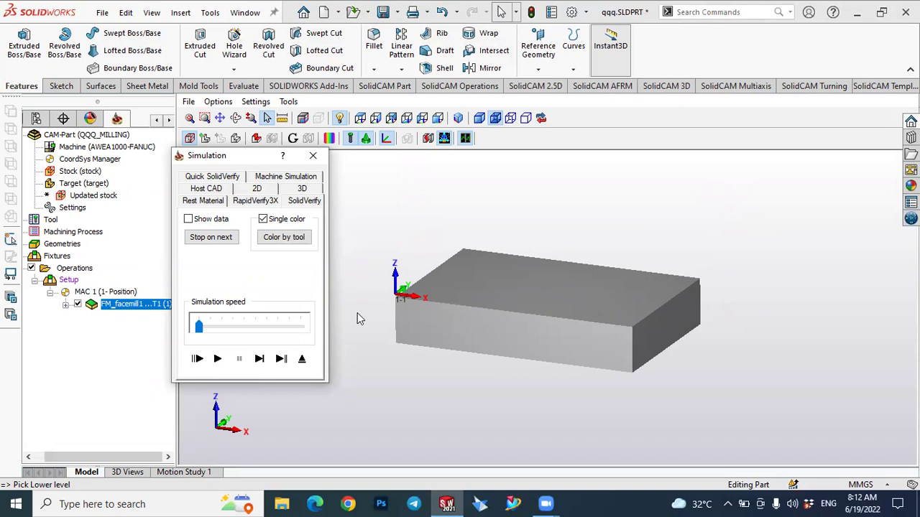
{"action": "left_click", "coordinate": [313, 155]}
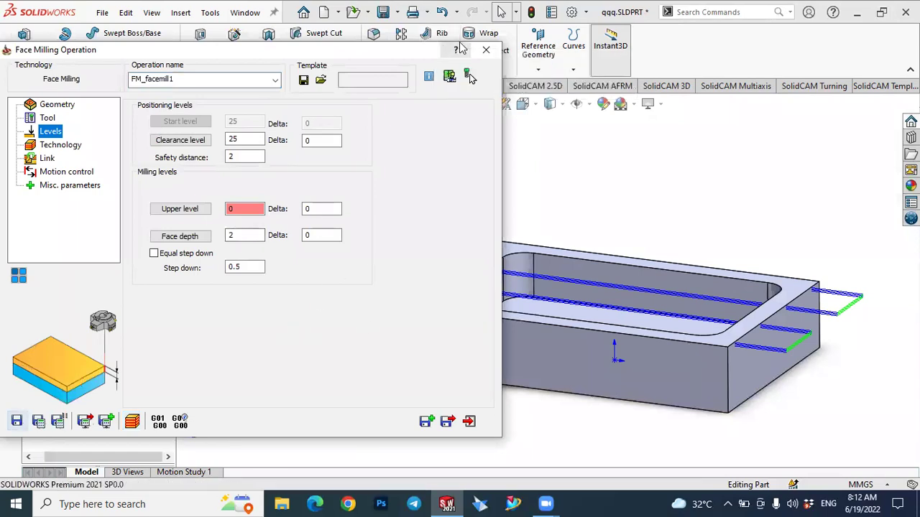
{"action": "left_click", "coordinate": [486, 49]}
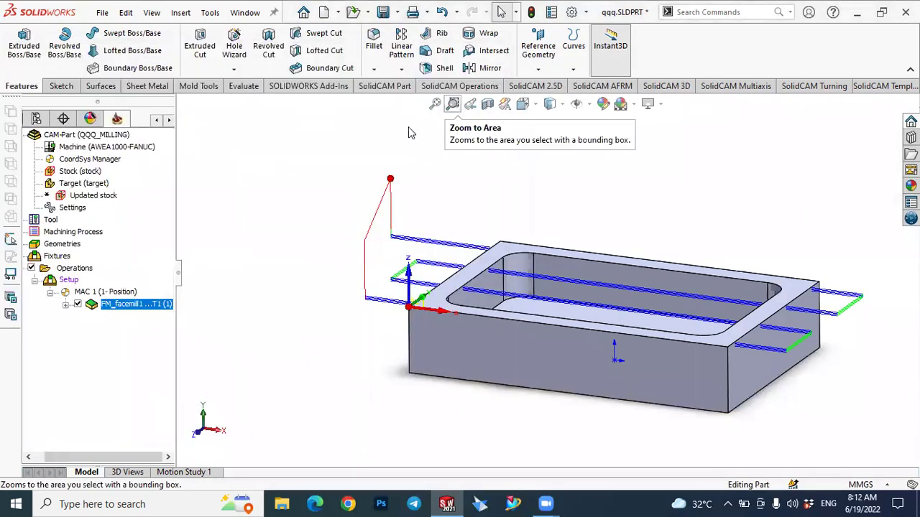
Reopen the FM_facemill1 operation to review its geometry, tool and levels settings, close it and examine the toolpath over the block.
{"action": "left_click", "coordinate": [73, 271]}
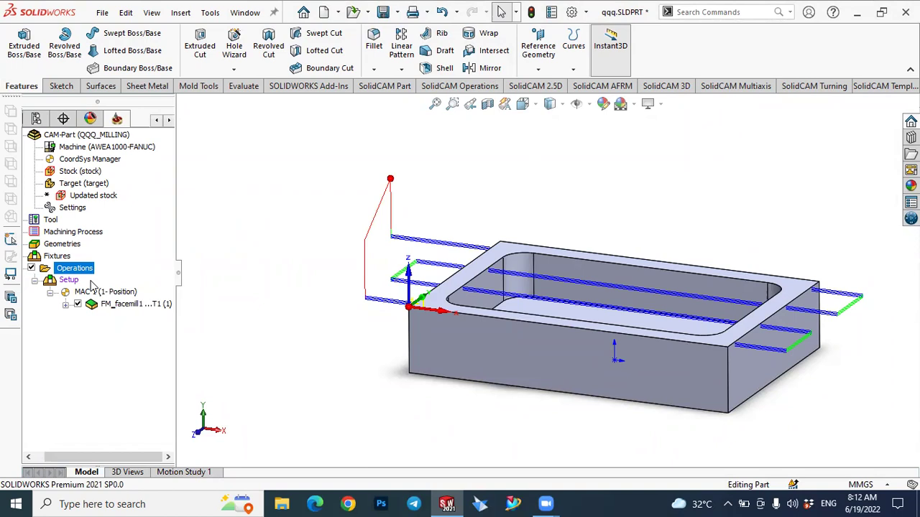
{"action": "left_click", "coordinate": [116, 305]}
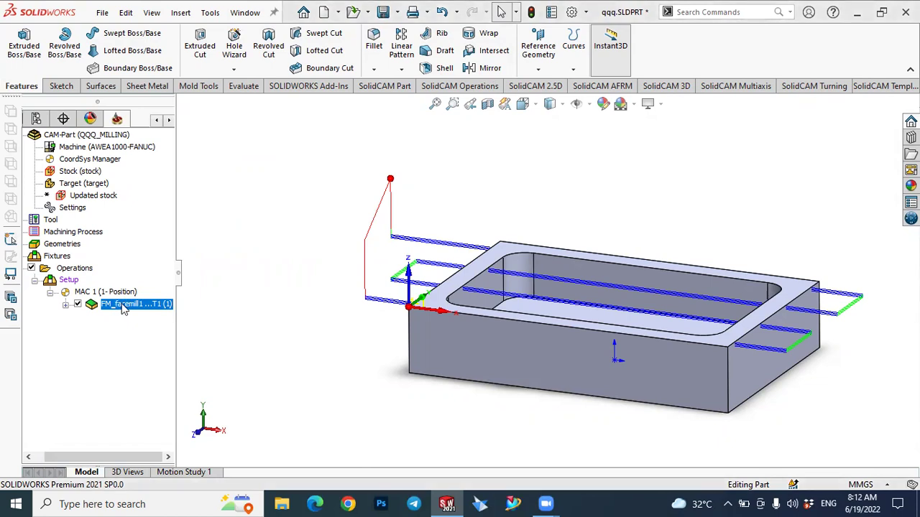
{"action": "double_click", "coordinate": [123, 306]}
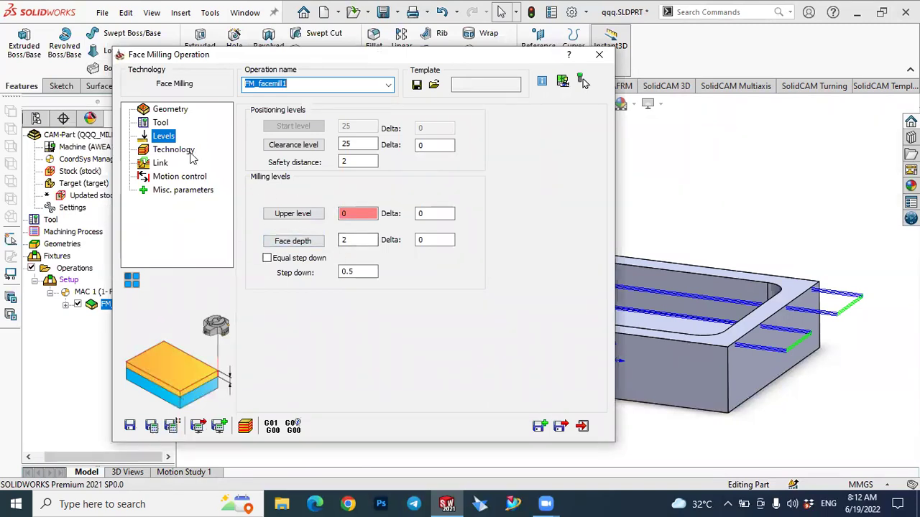
{"action": "left_click", "coordinate": [161, 123]}
{"action": "key", "text": "Up"}
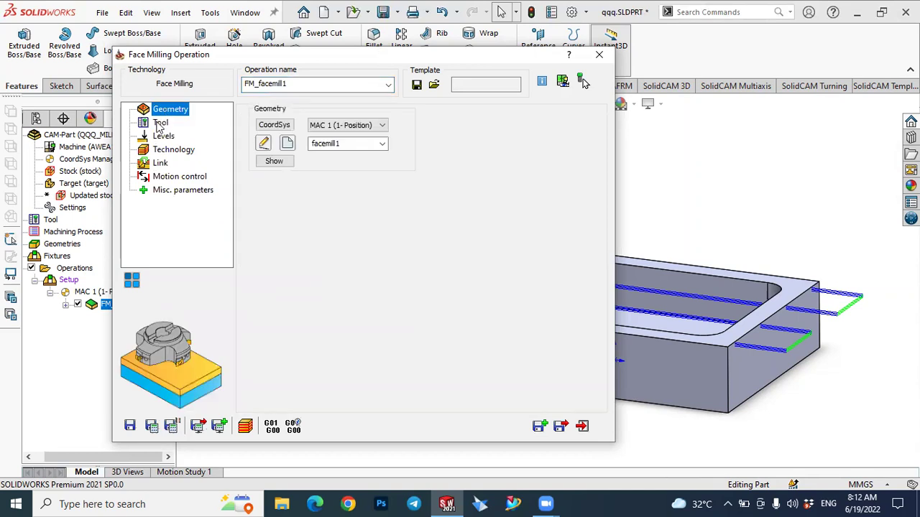
{"action": "left_click", "coordinate": [161, 124]}
{"action": "left_click", "coordinate": [164, 136]}
{"action": "left_click", "coordinate": [161, 123]}
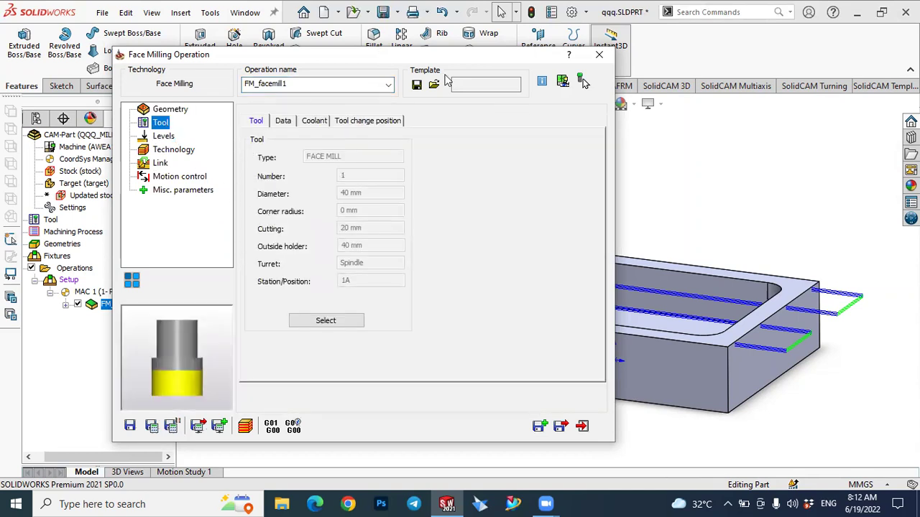
{"action": "left_click", "coordinate": [599, 56]}
{"action": "middle_click_drag", "start_coordinate": [624, 199], "coordinate": [629, 231]}
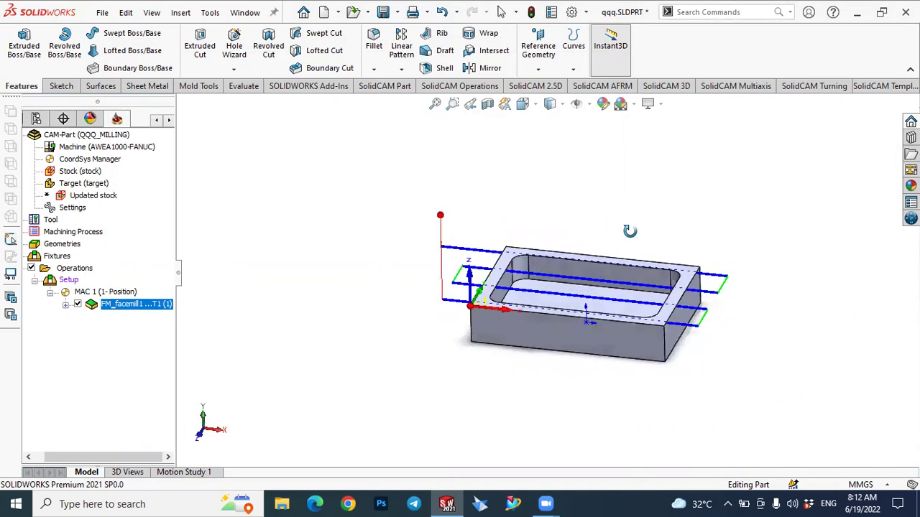
{"action": "scroll", "coordinate": [488, 237], "scroll_direction": "down", "scroll_amount": 3}
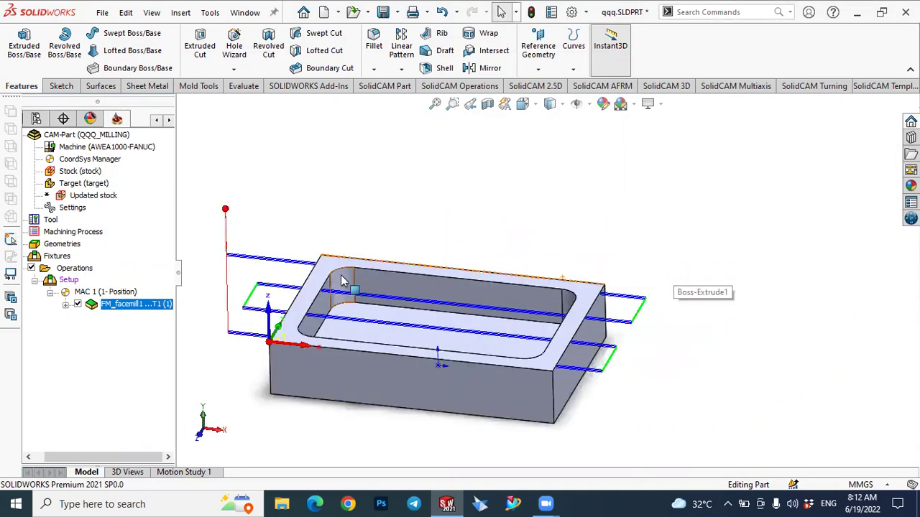
{"action": "key", "text": "f"}
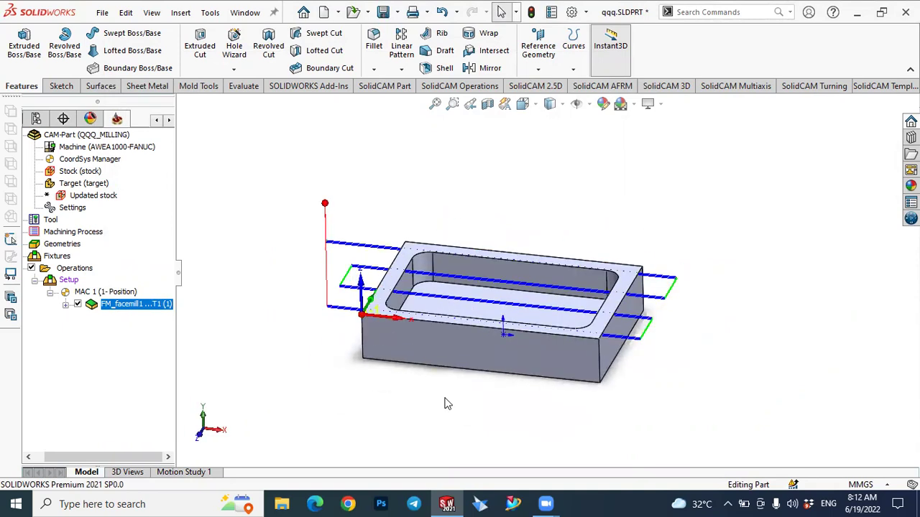